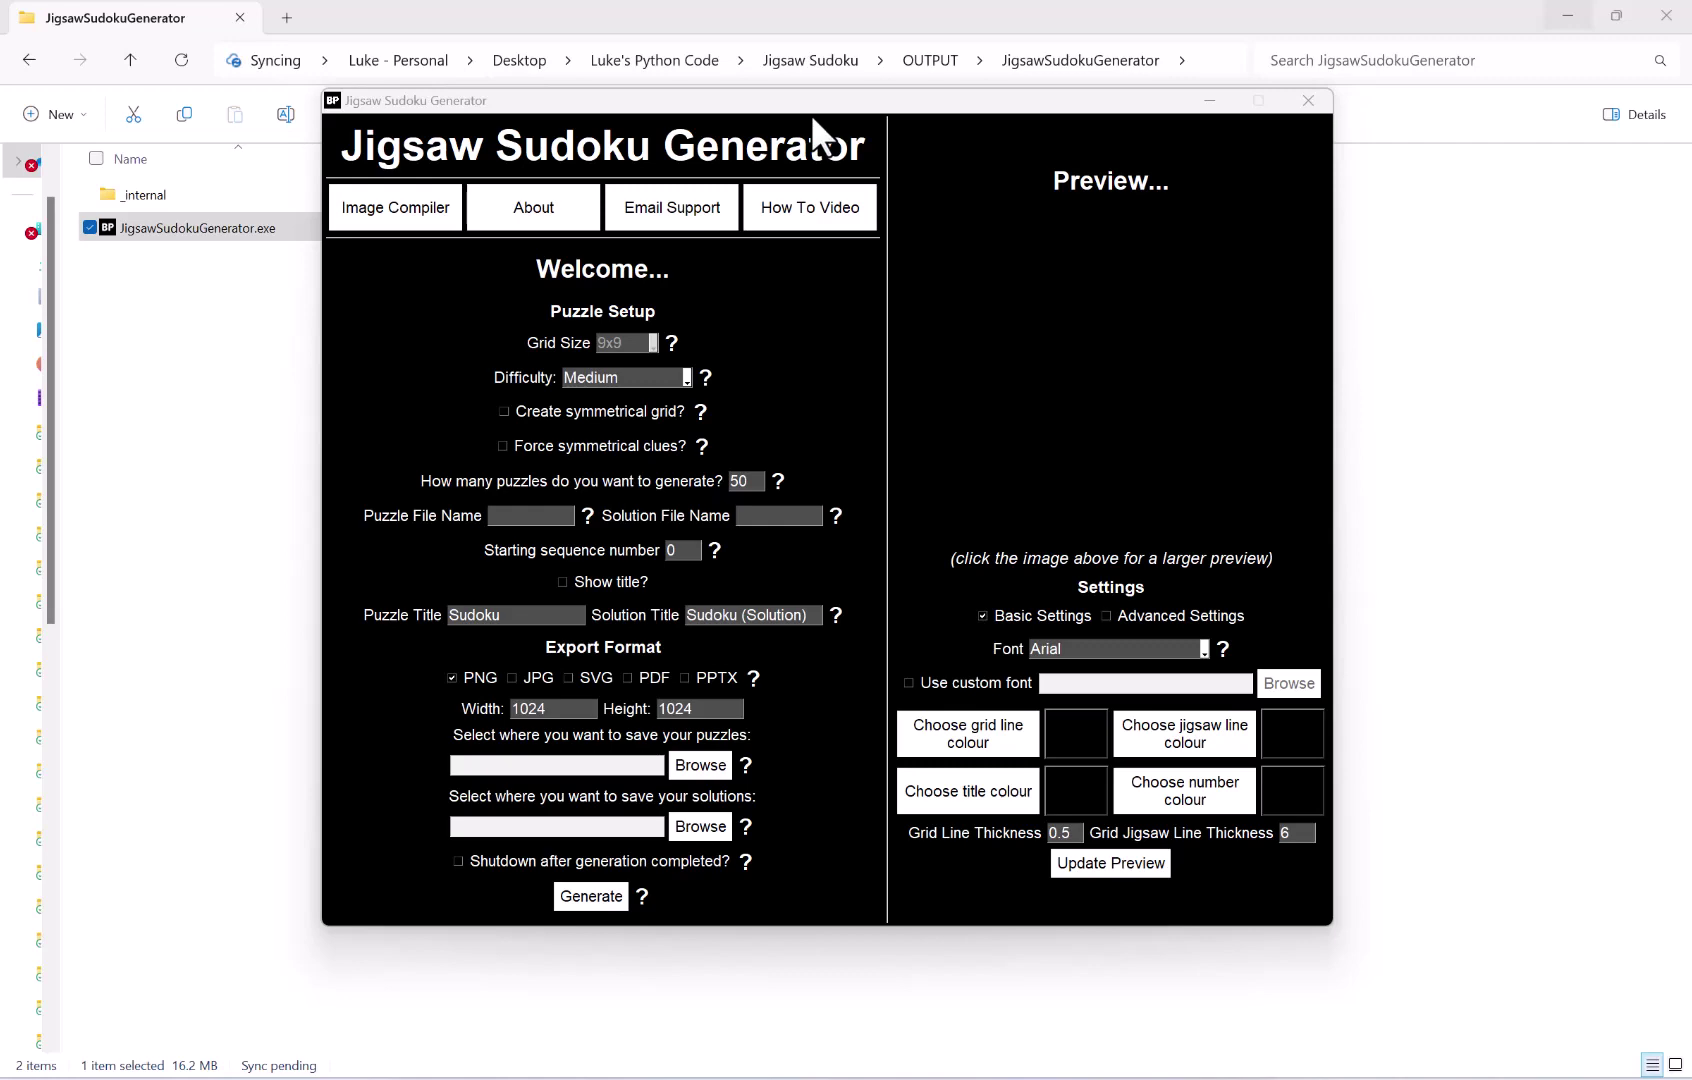
Change the export format from PNG to PPTX, with the generator window moved higher on screen.
left_click_drag(806, 108, 850, 167)
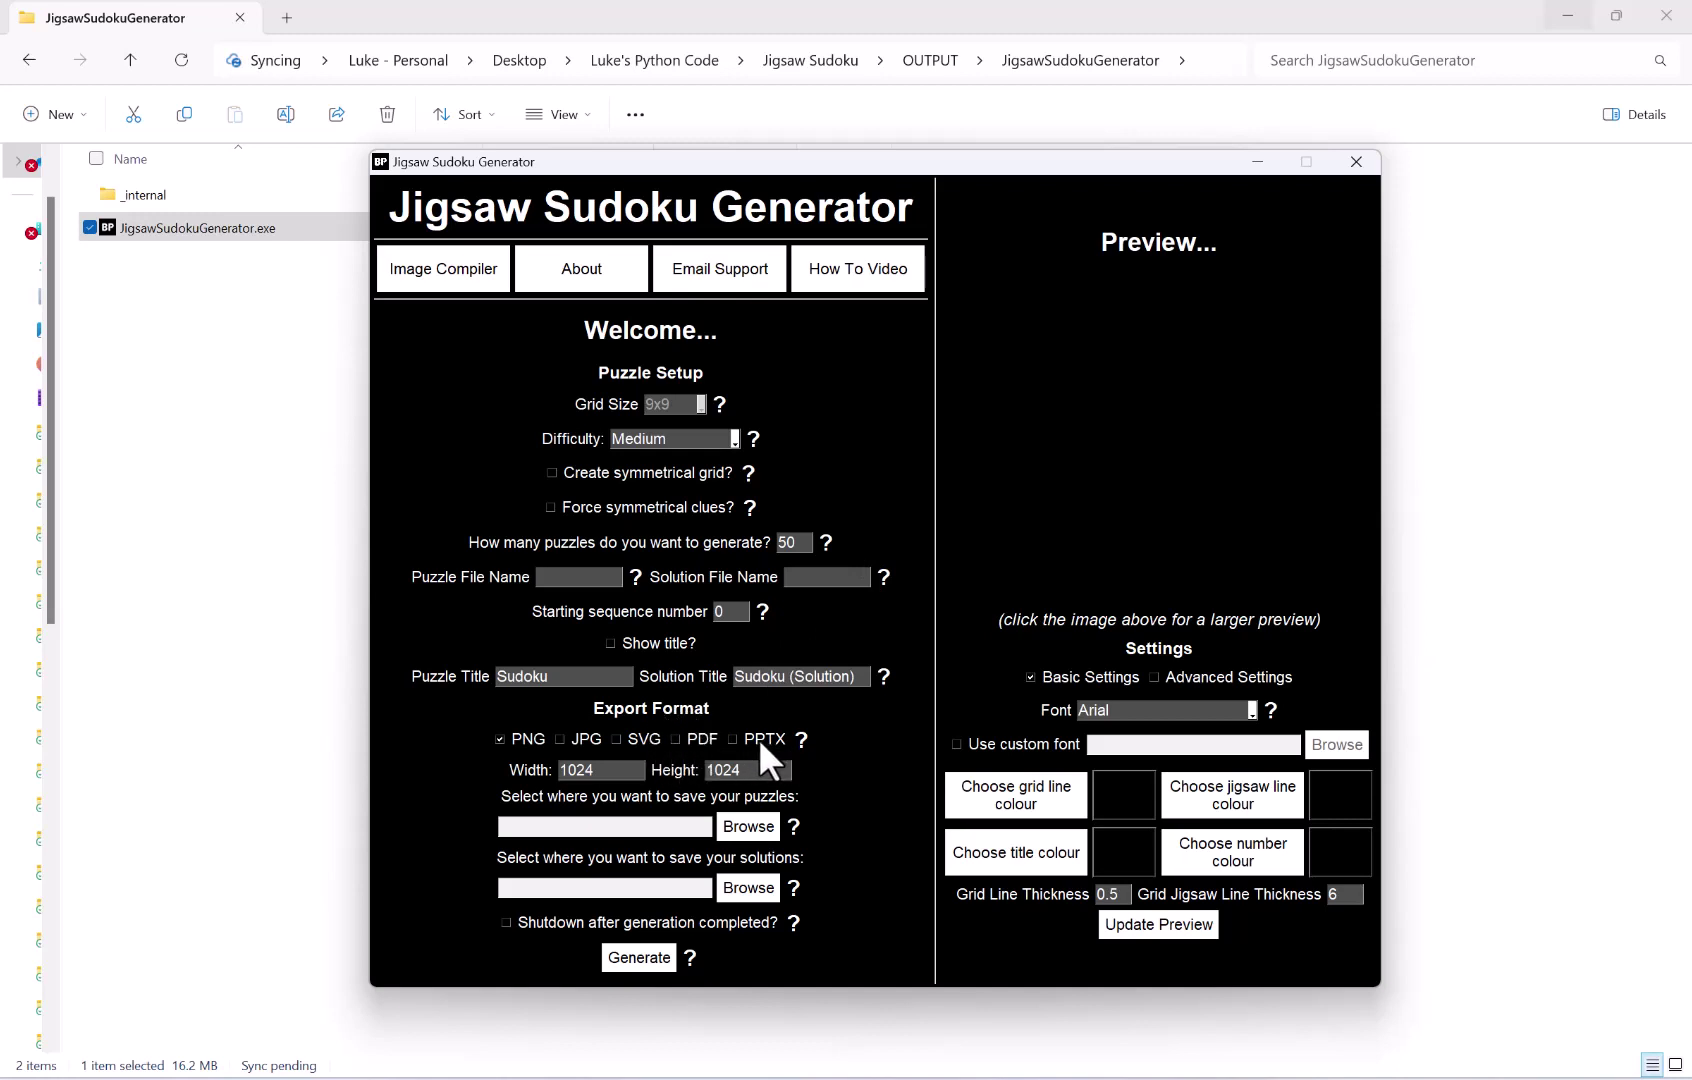
left_click(757, 738)
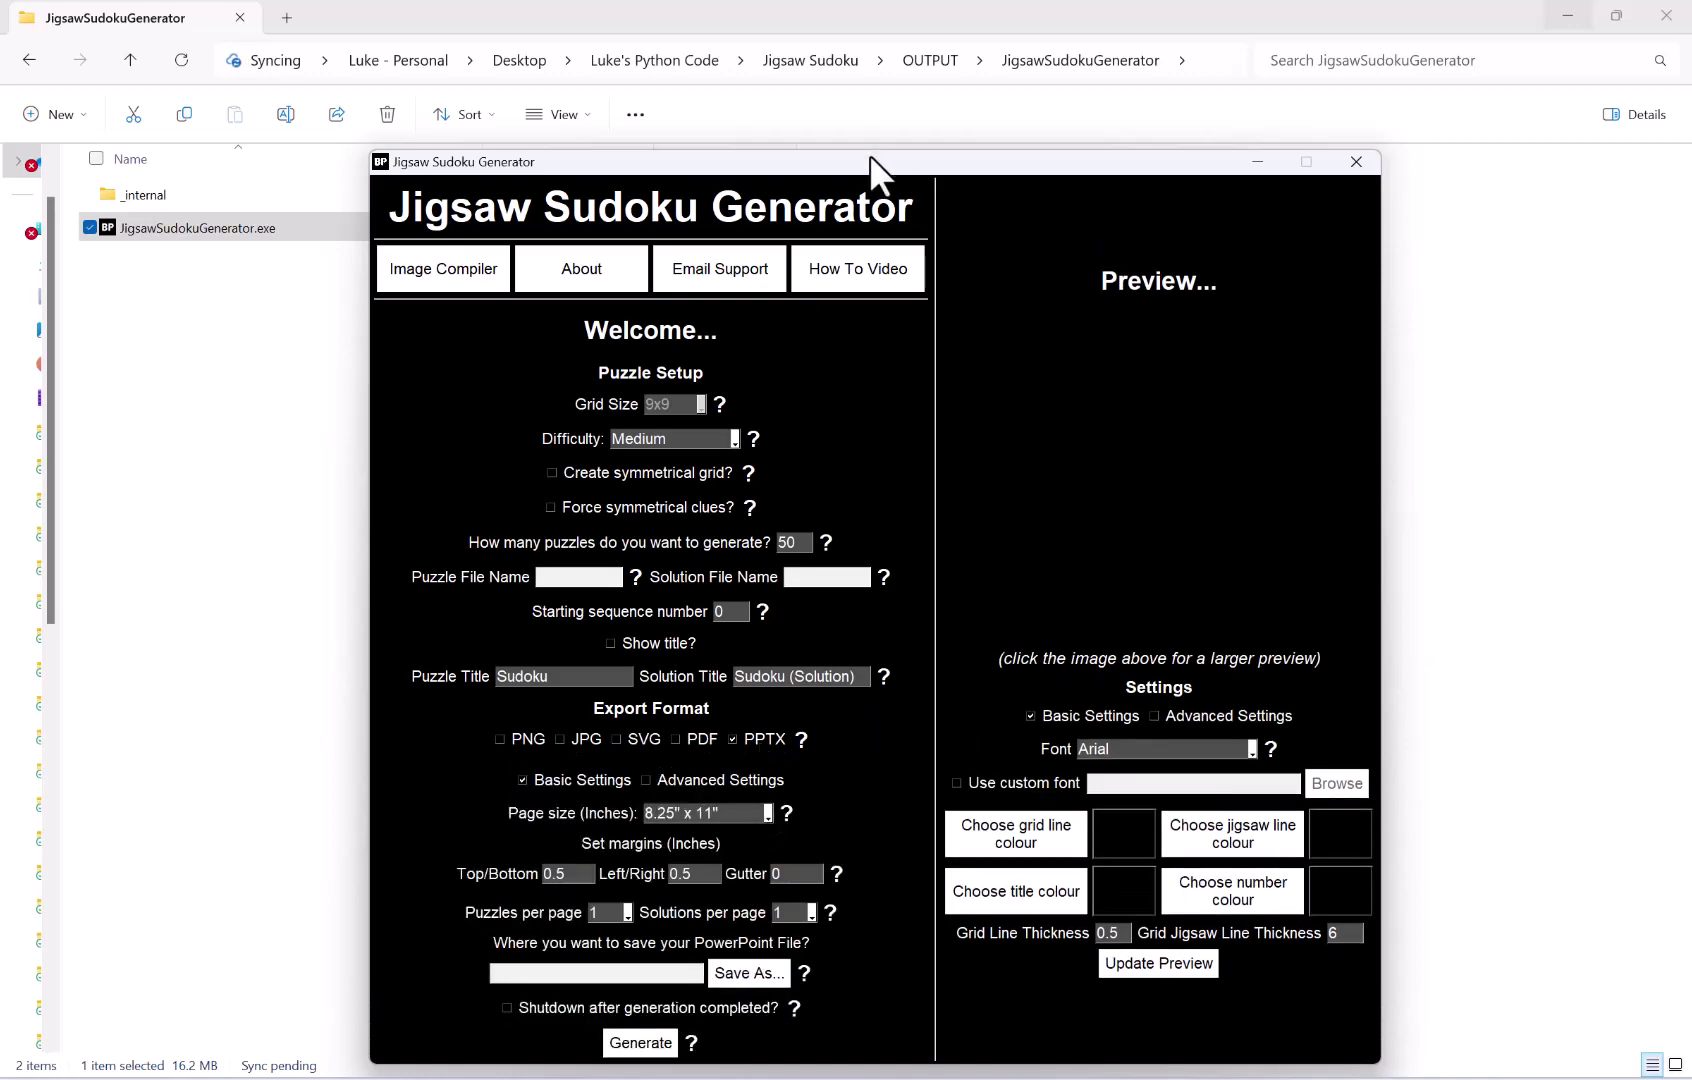
left_click_drag(865, 159, 849, 103)
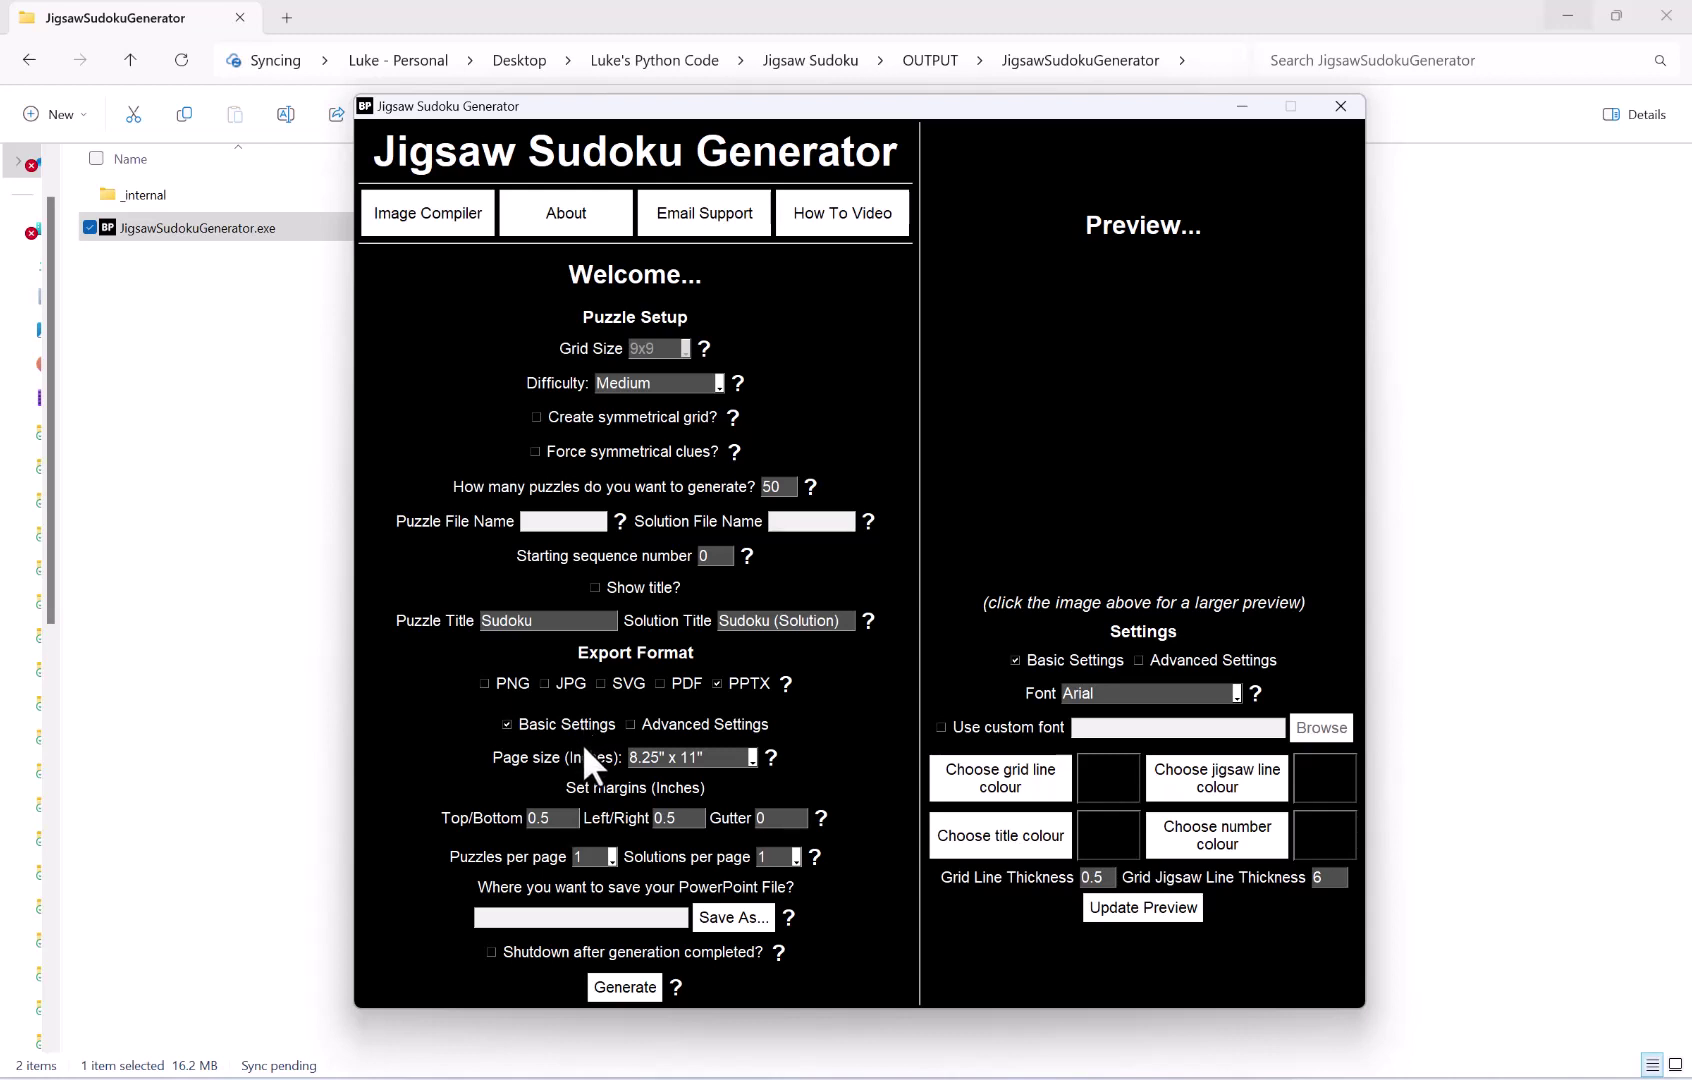
Pick the 8.5" x 11" page size from the Page size list and update the preview.
left_click(685, 752)
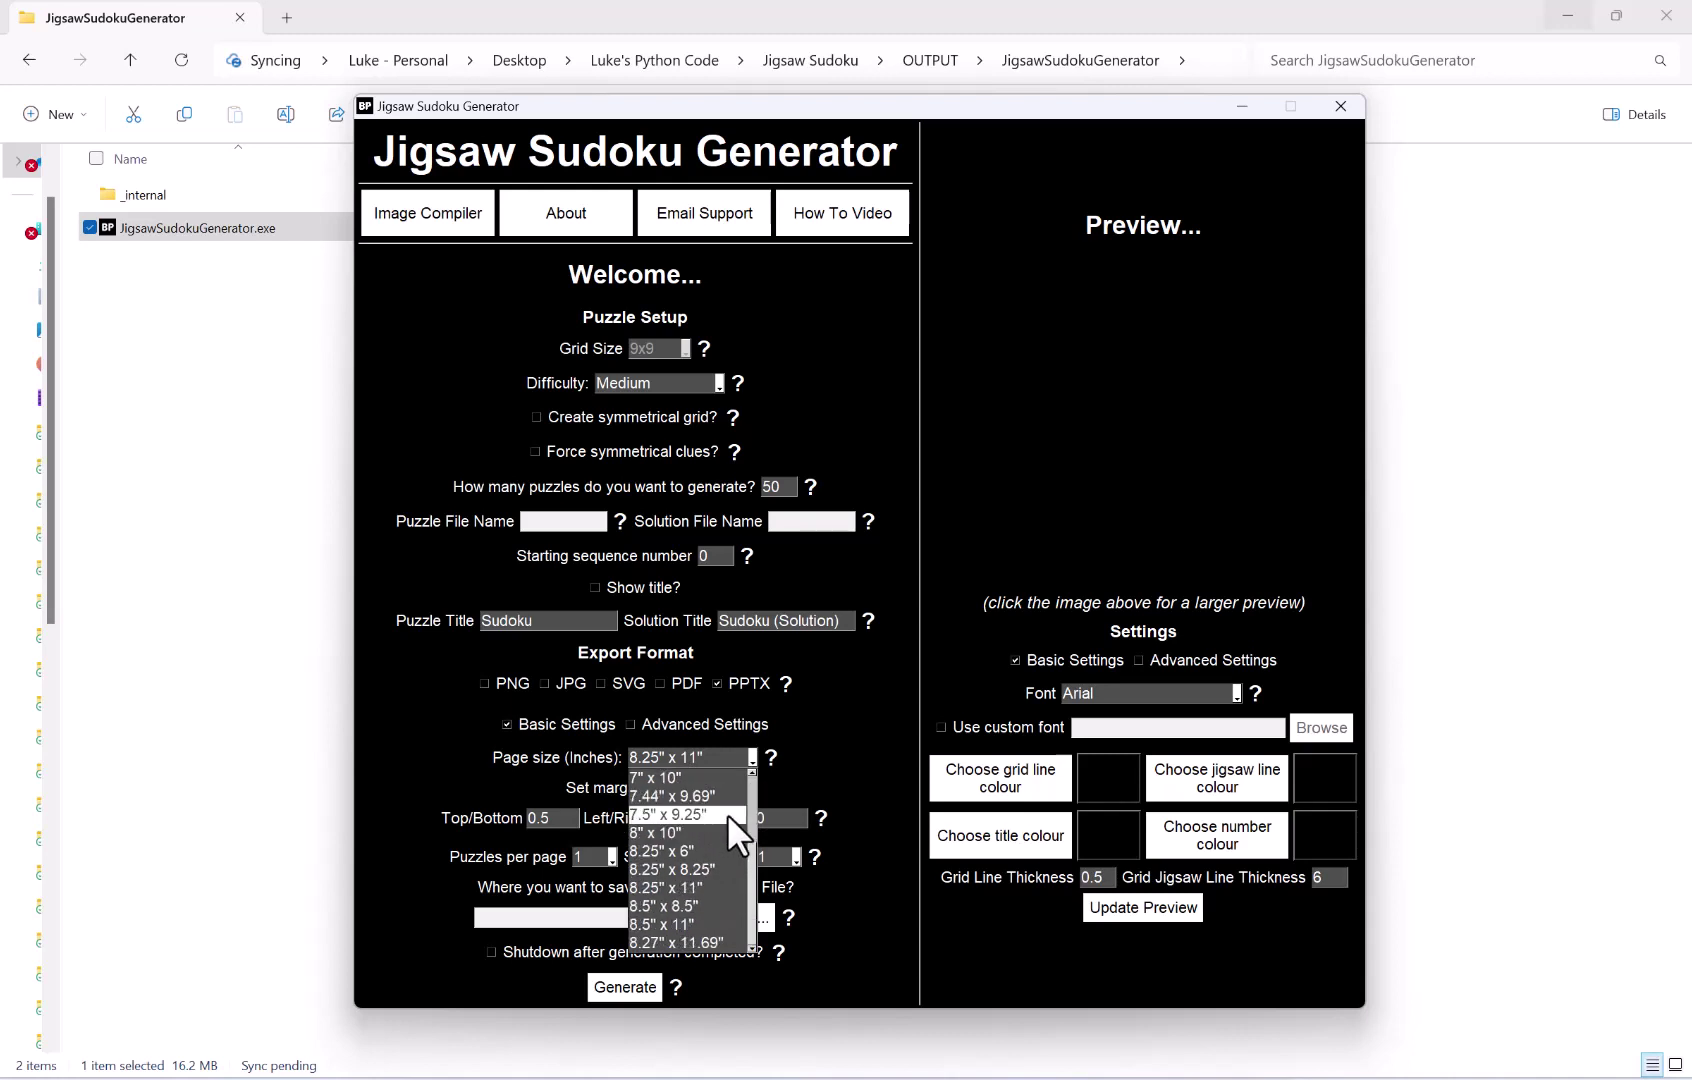
scroll(726, 814, "up", 2)
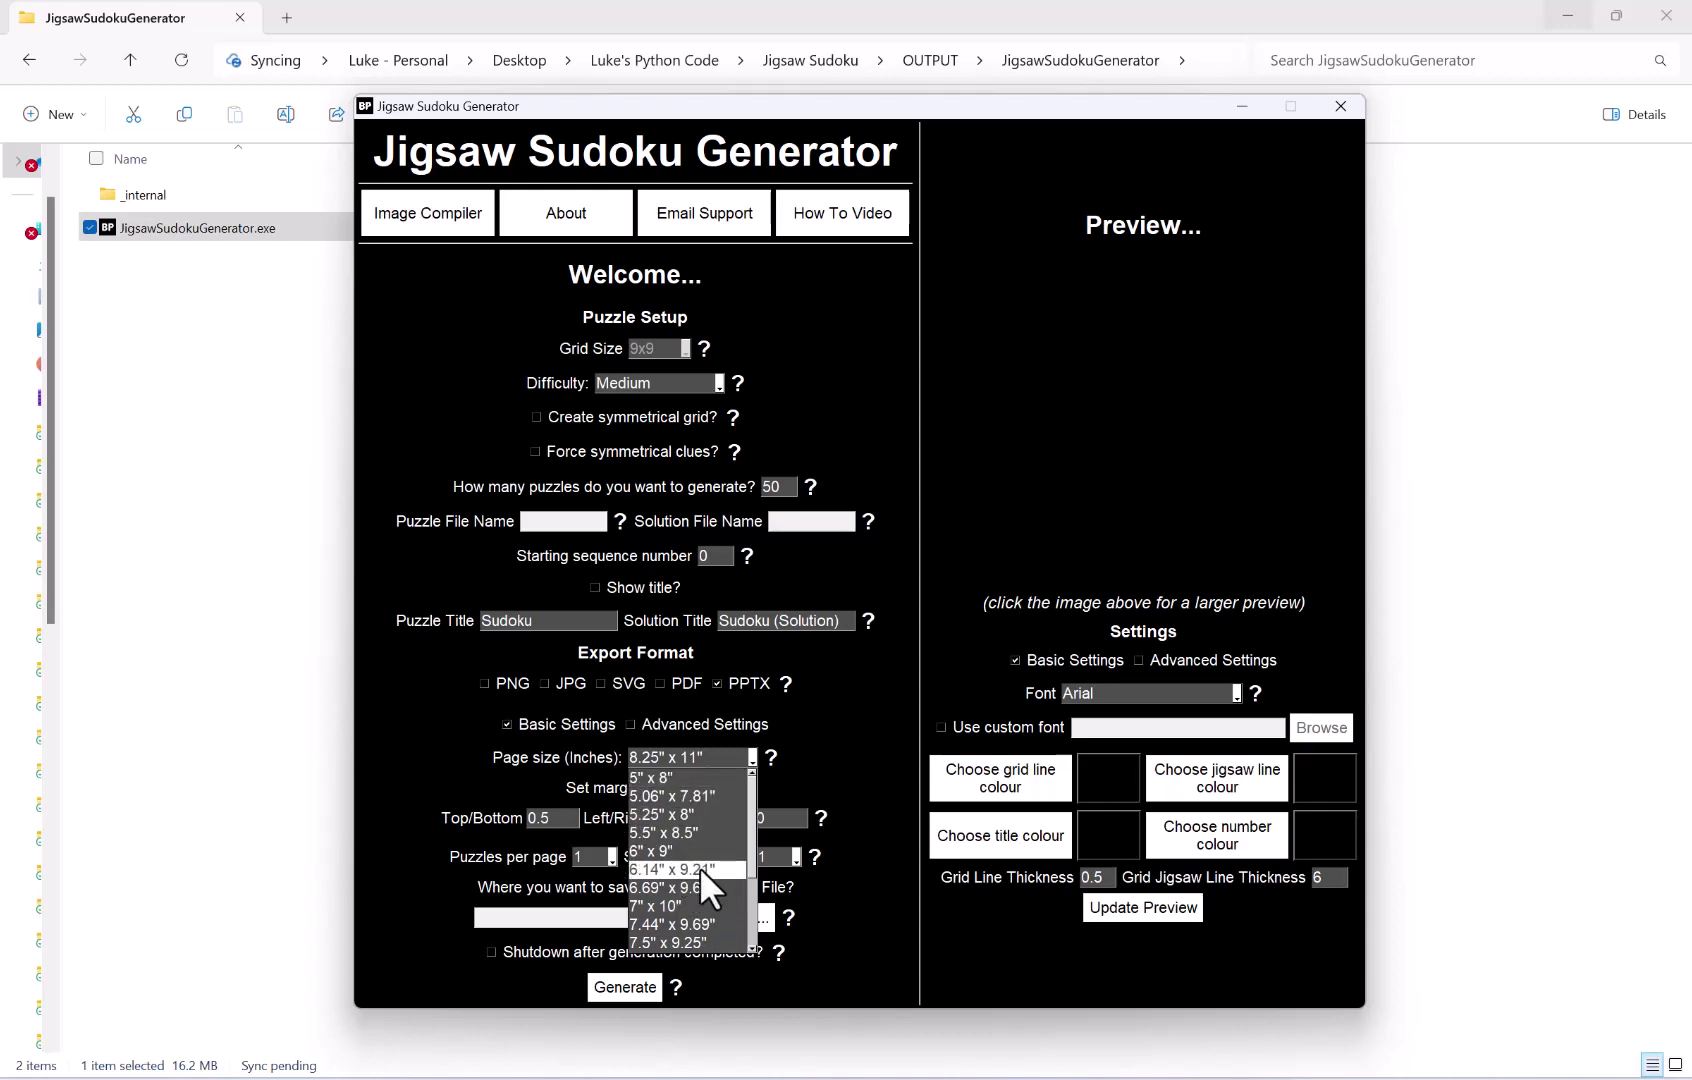
scroll(699, 866, "down", 2)
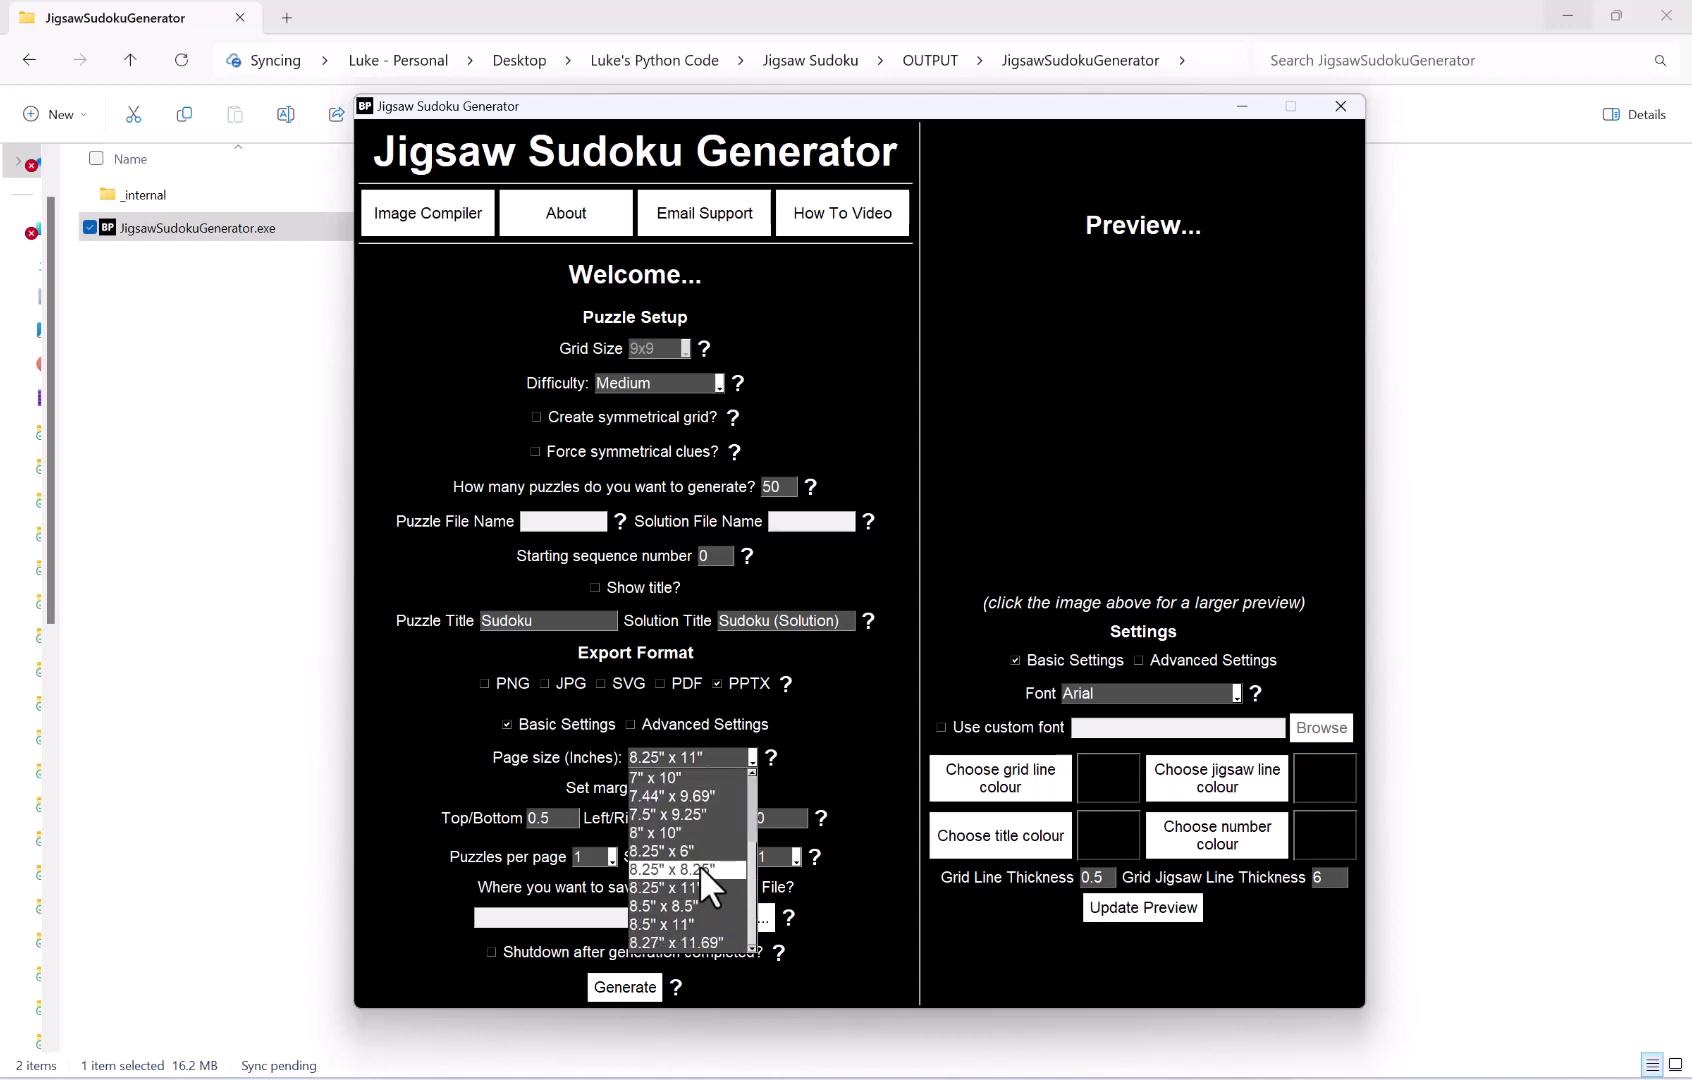
left_click(656, 921)
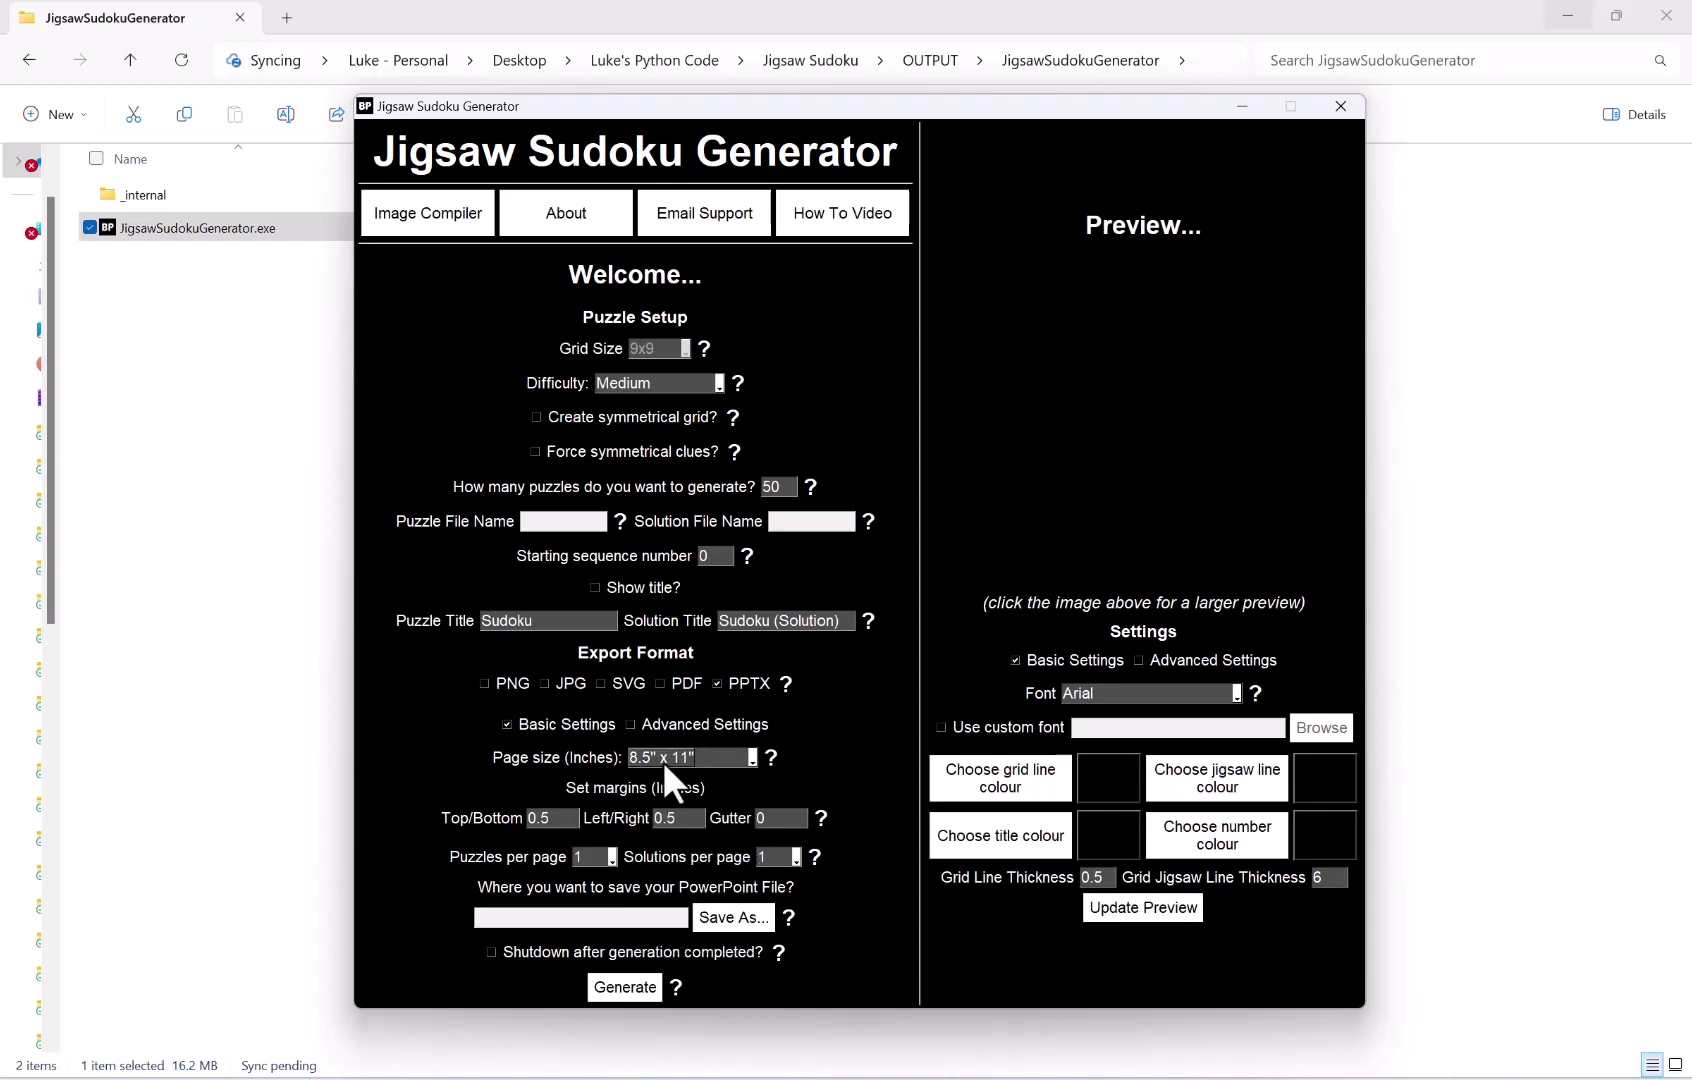
left_click(1141, 903)
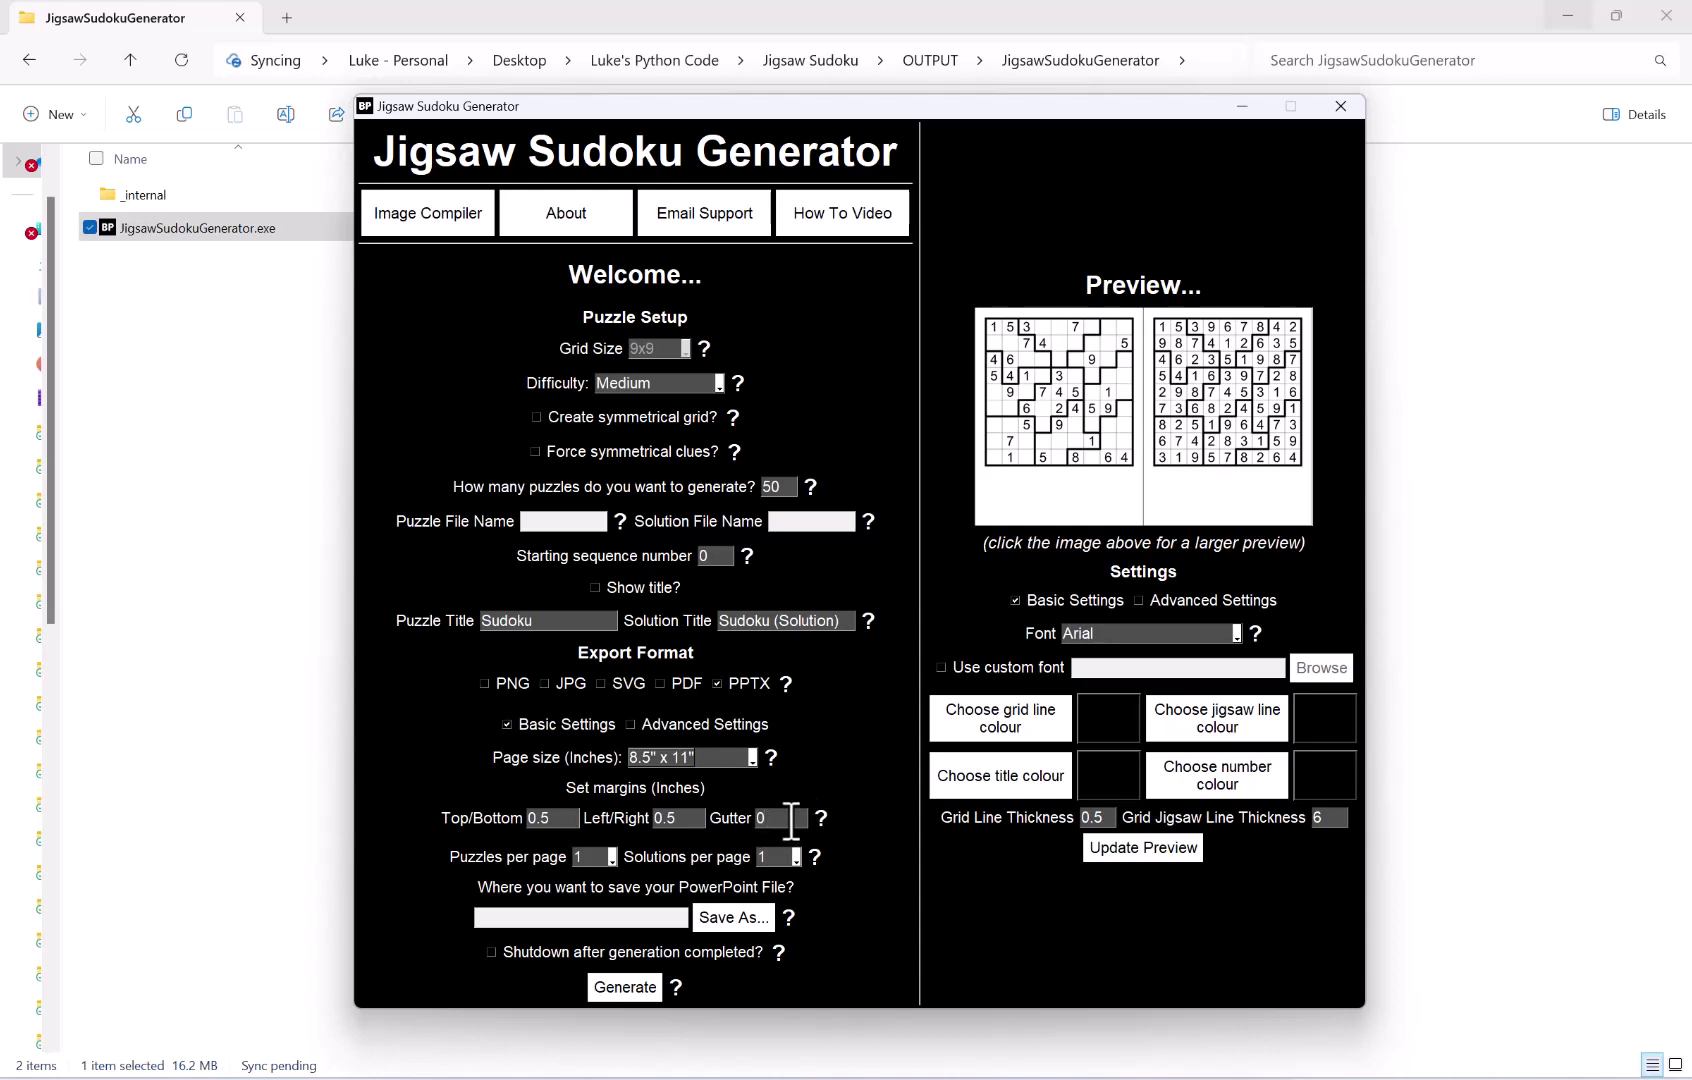
Set Puzzles per page to 2 and Solutions per page to 6.
left_click(605, 857)
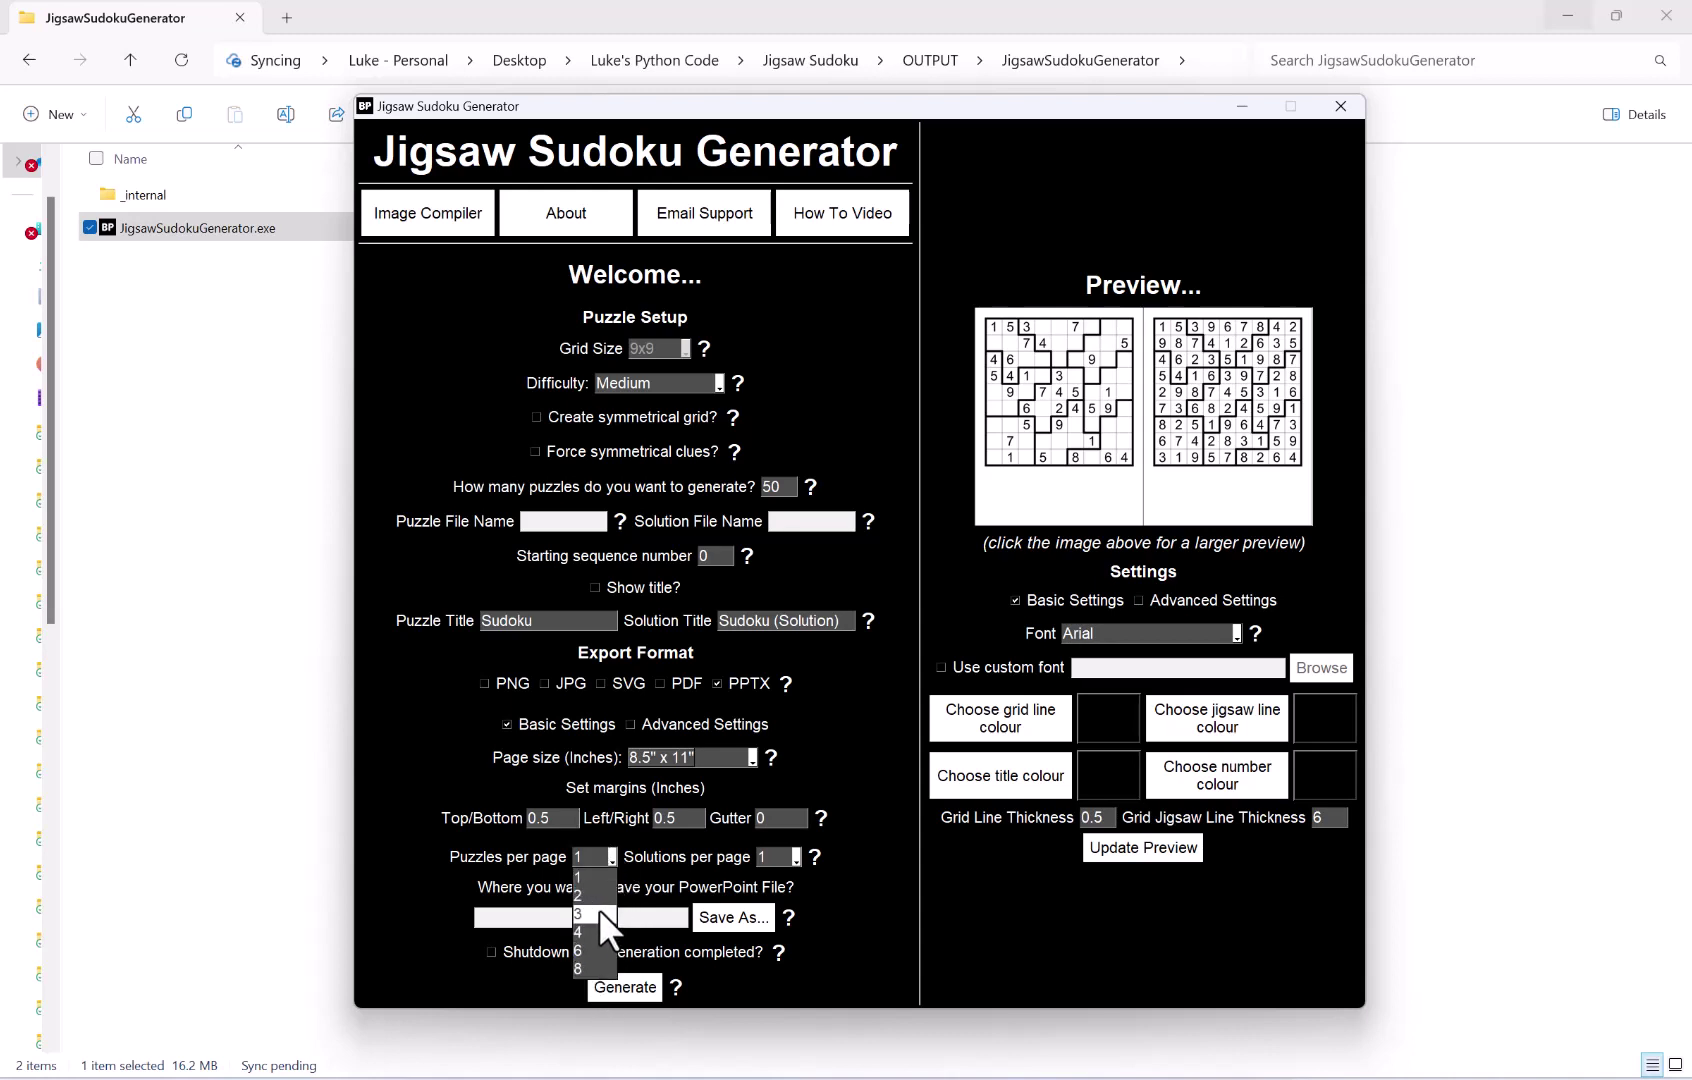
left_click(596, 893)
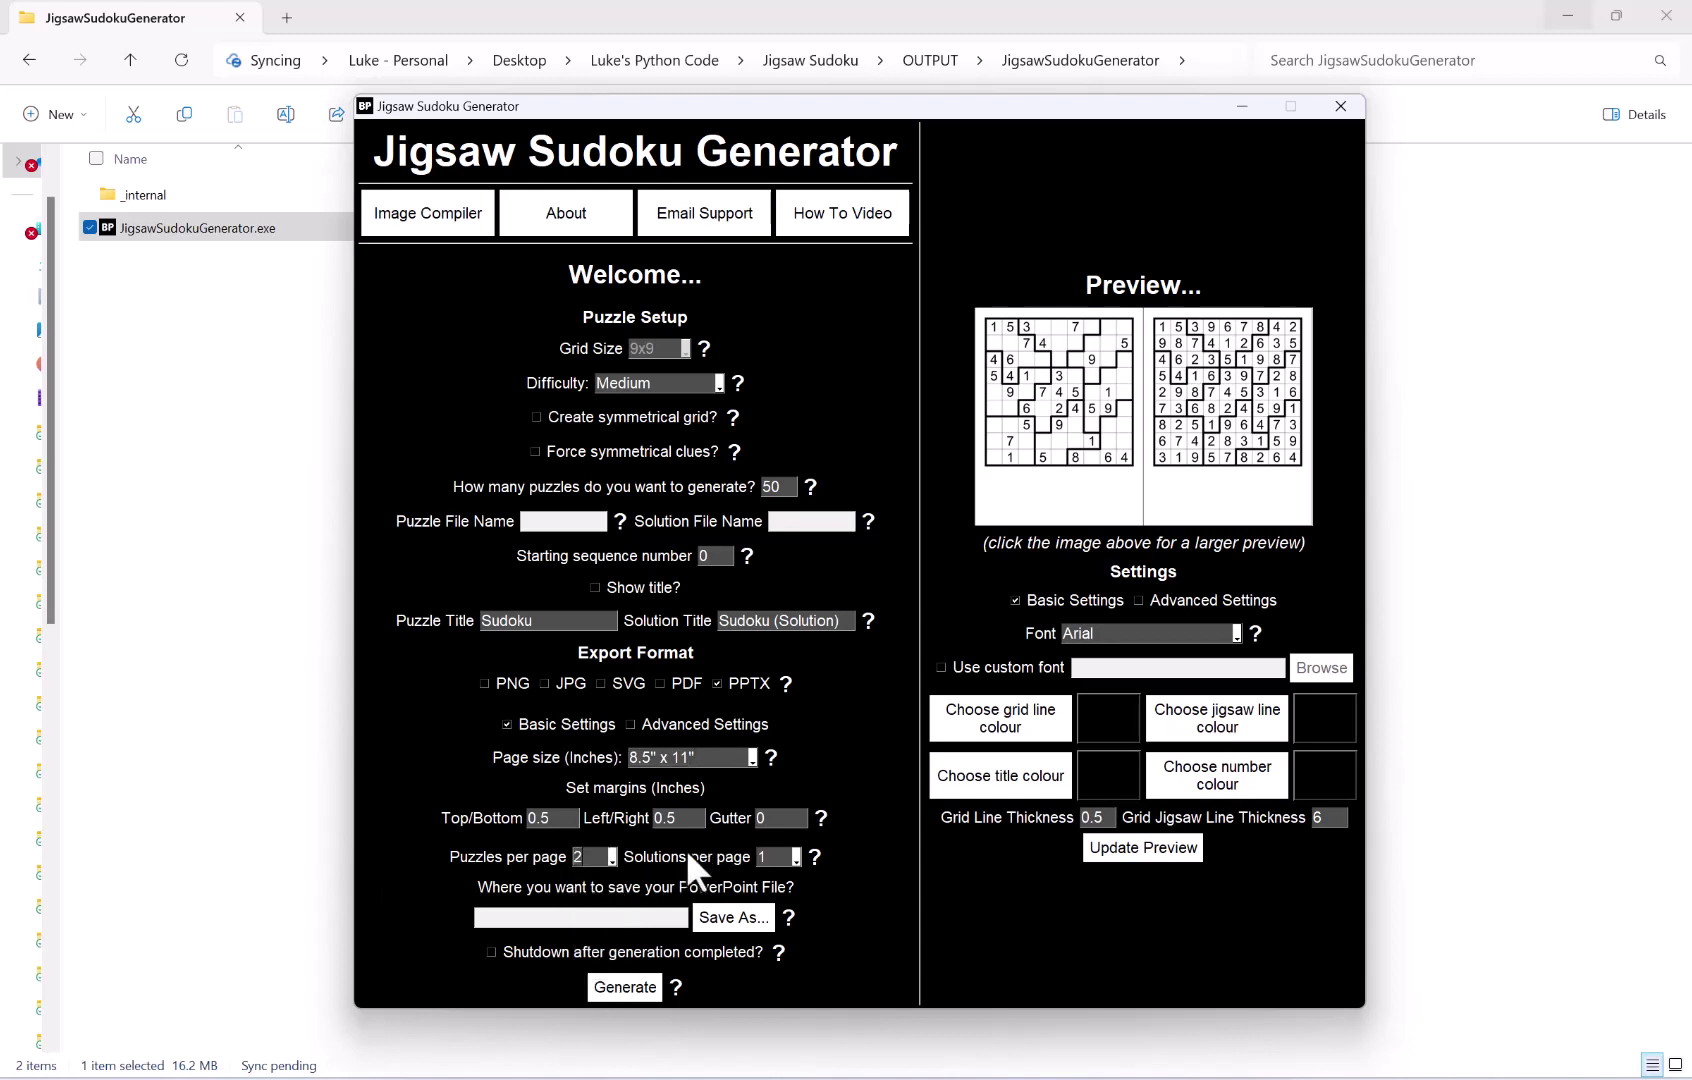
left_click(796, 858)
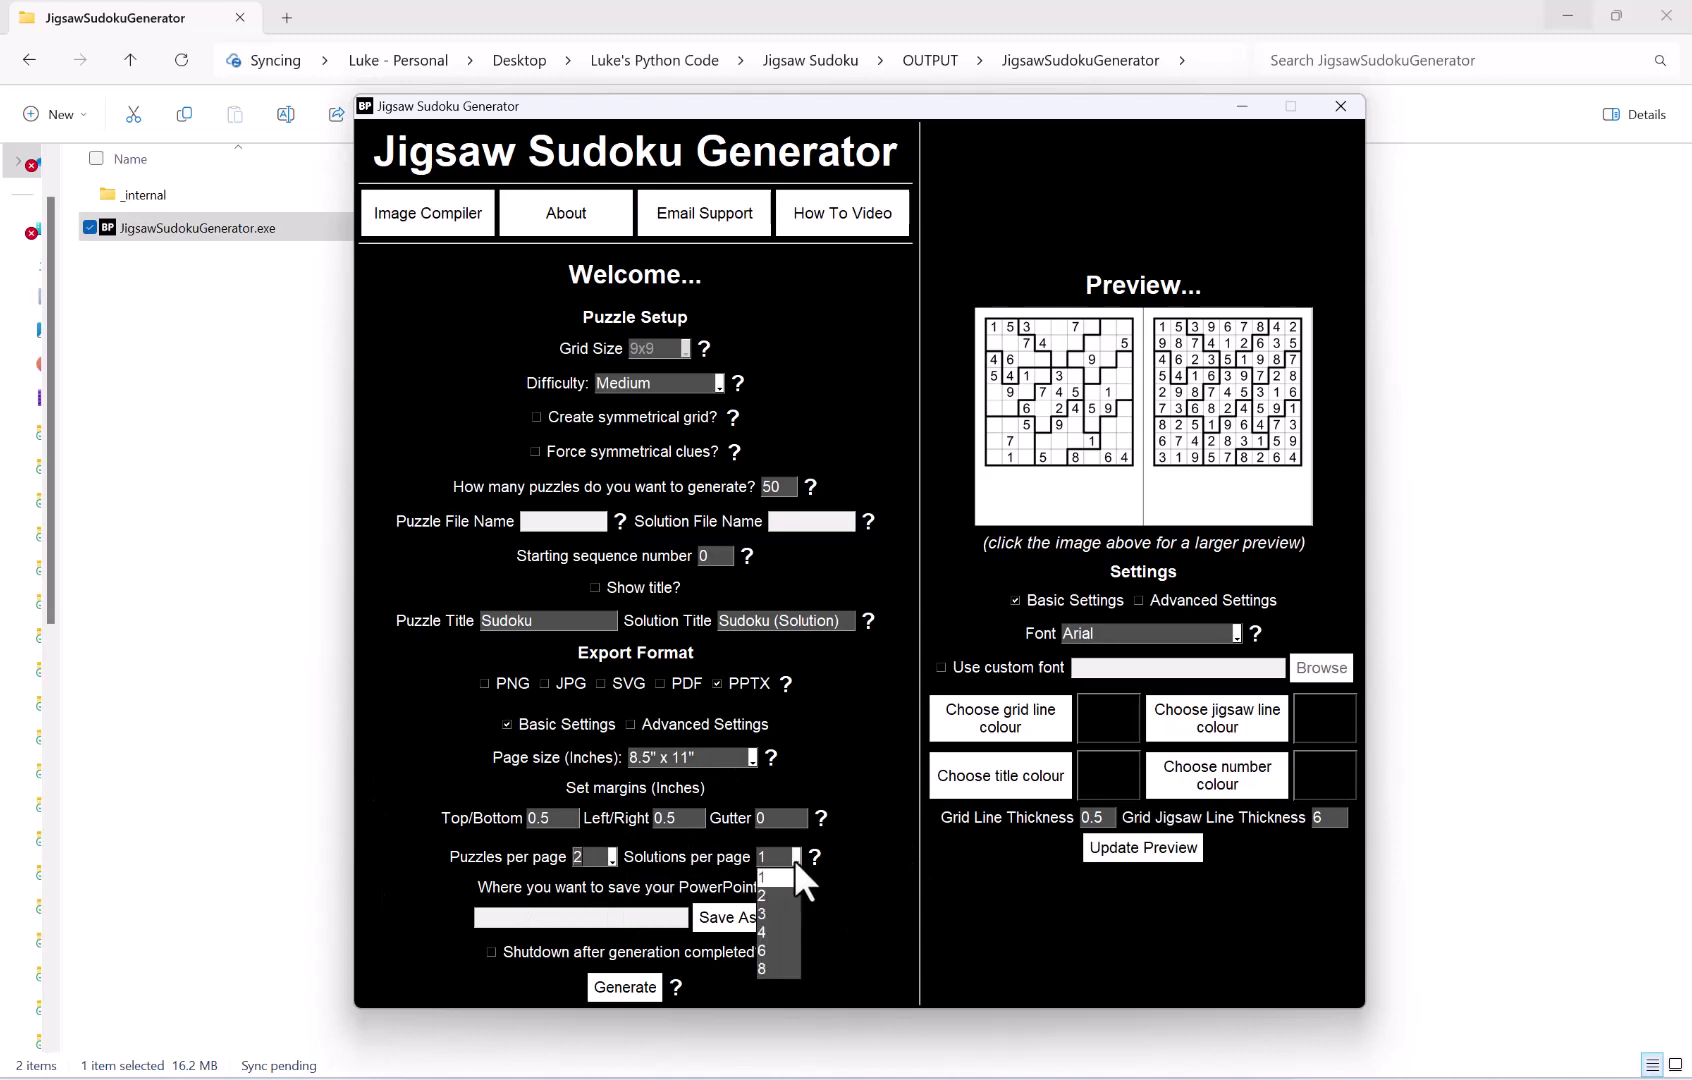
left_click(783, 948)
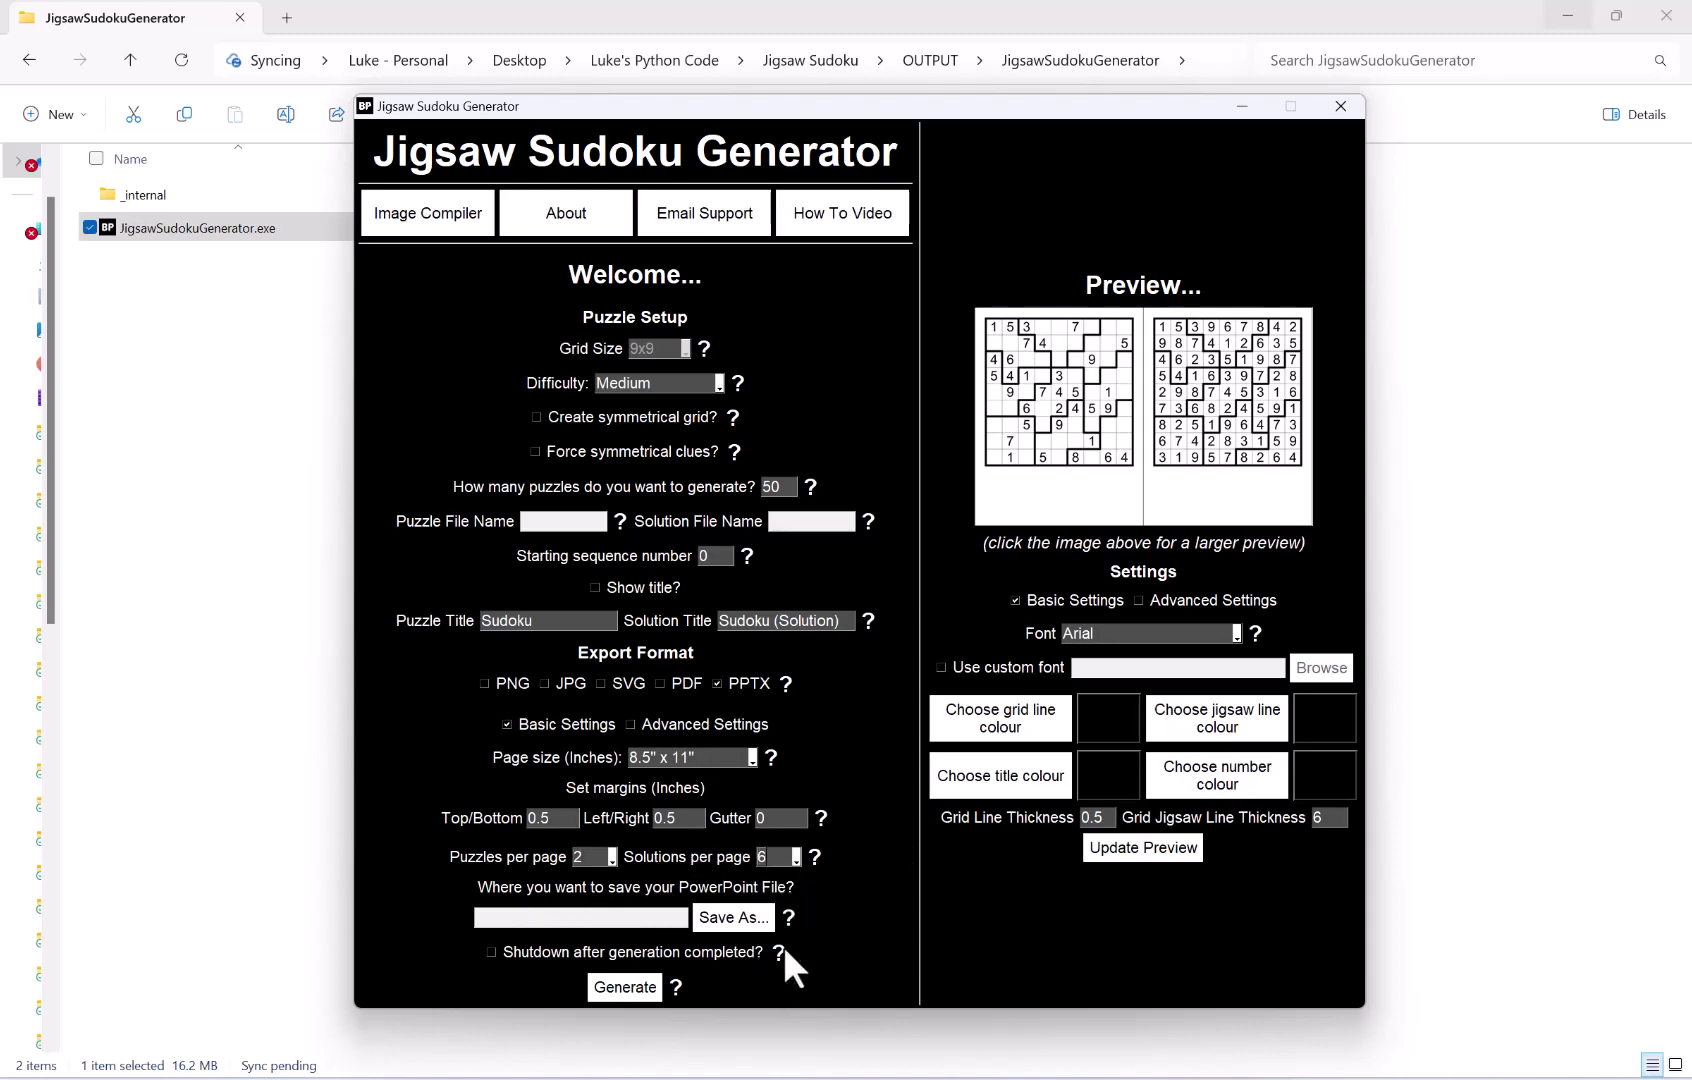
Update the preview so it redraws with 2 puzzles and 6 solutions per page.
left_click(1153, 847)
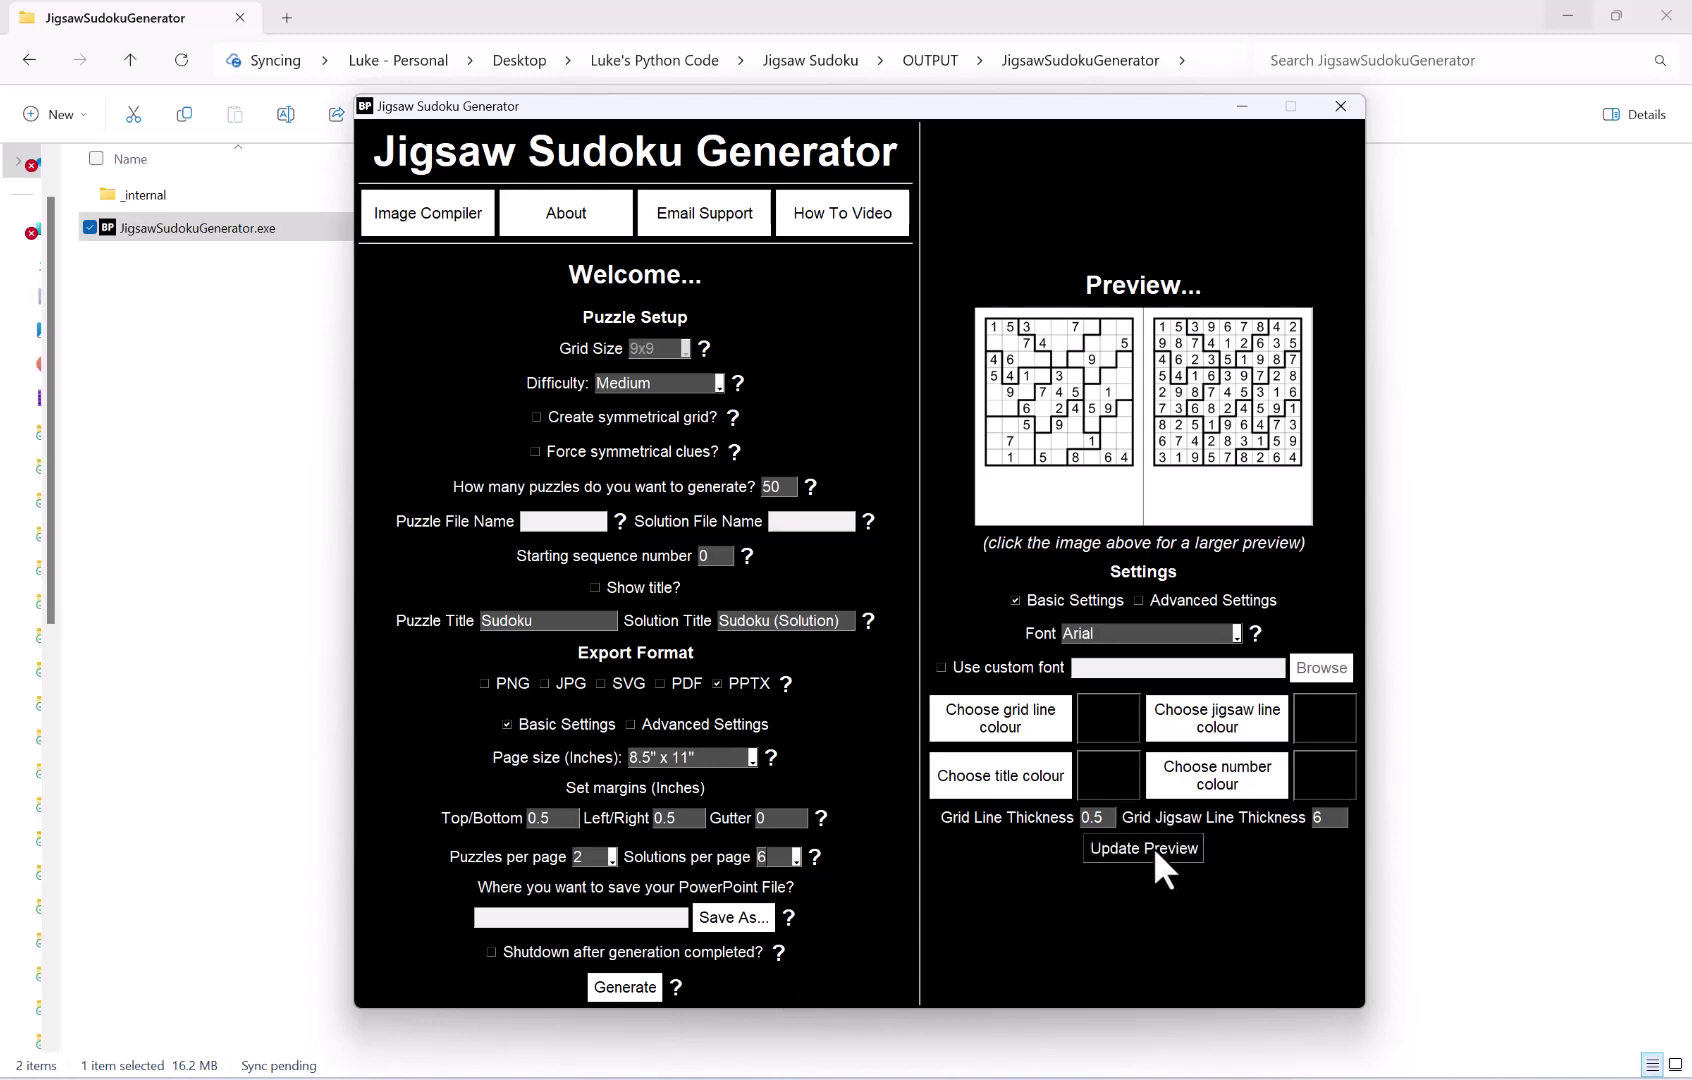
left_click(1153, 847)
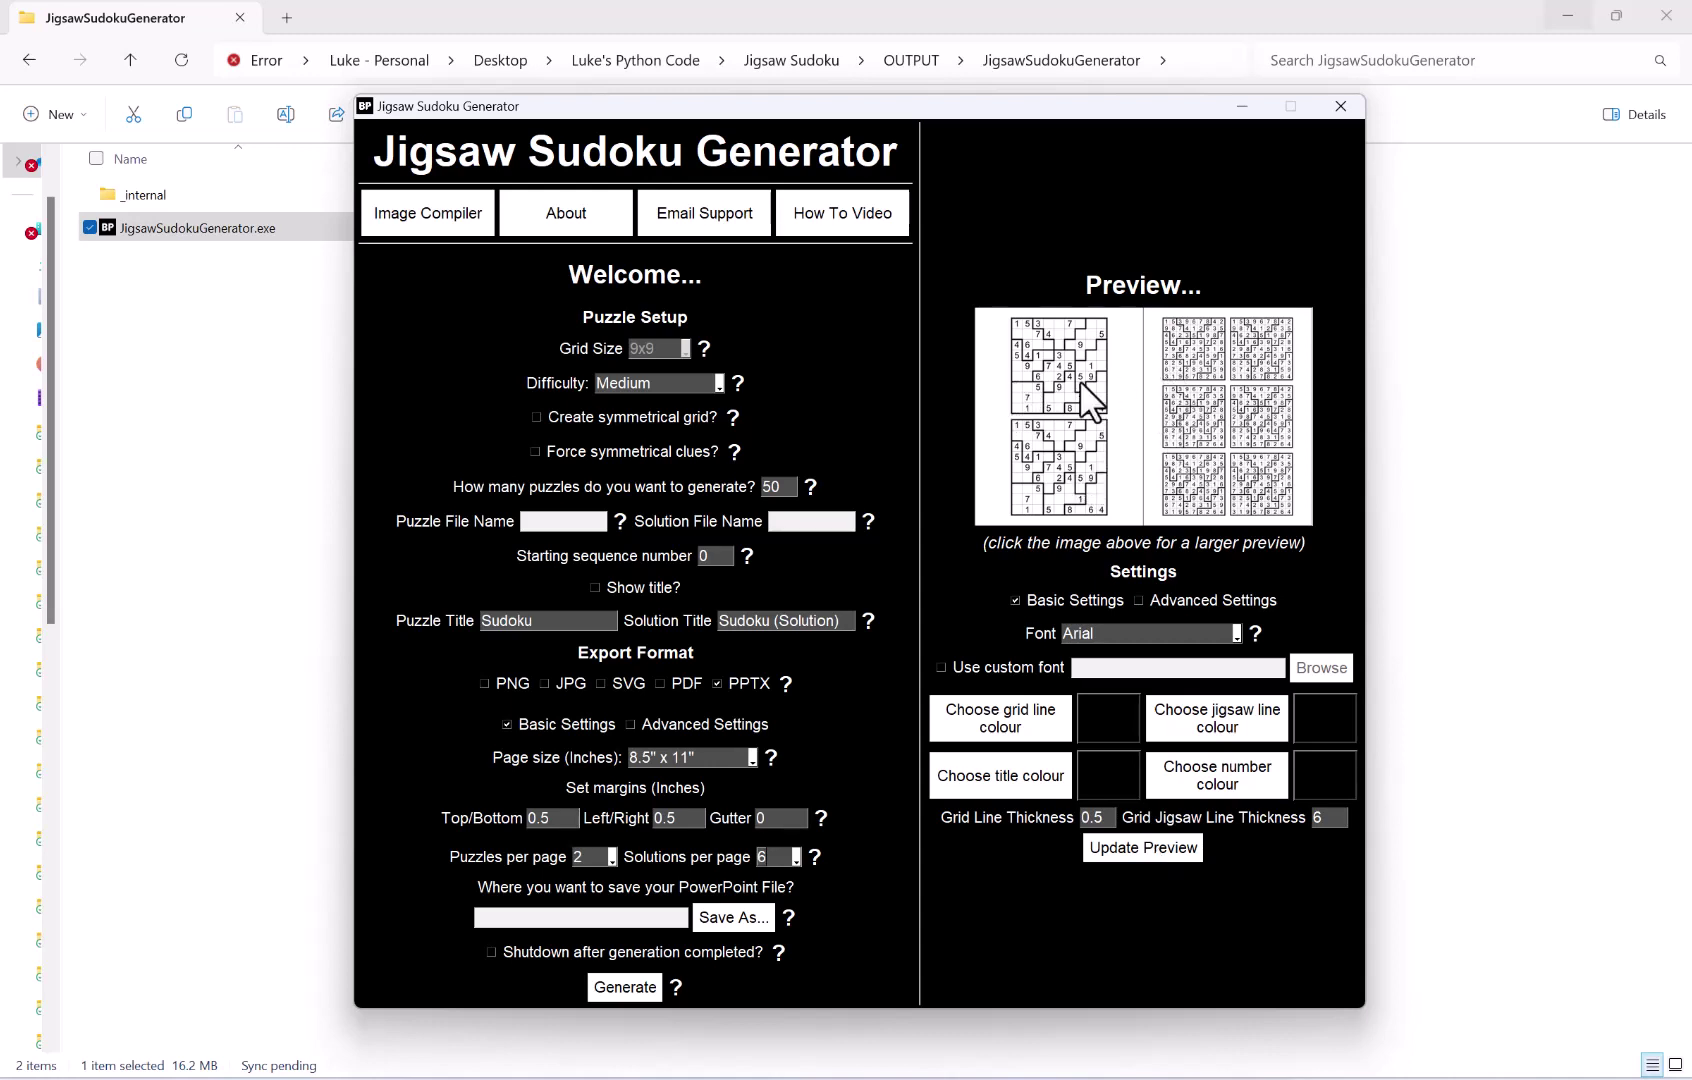
left_click(1130, 405)
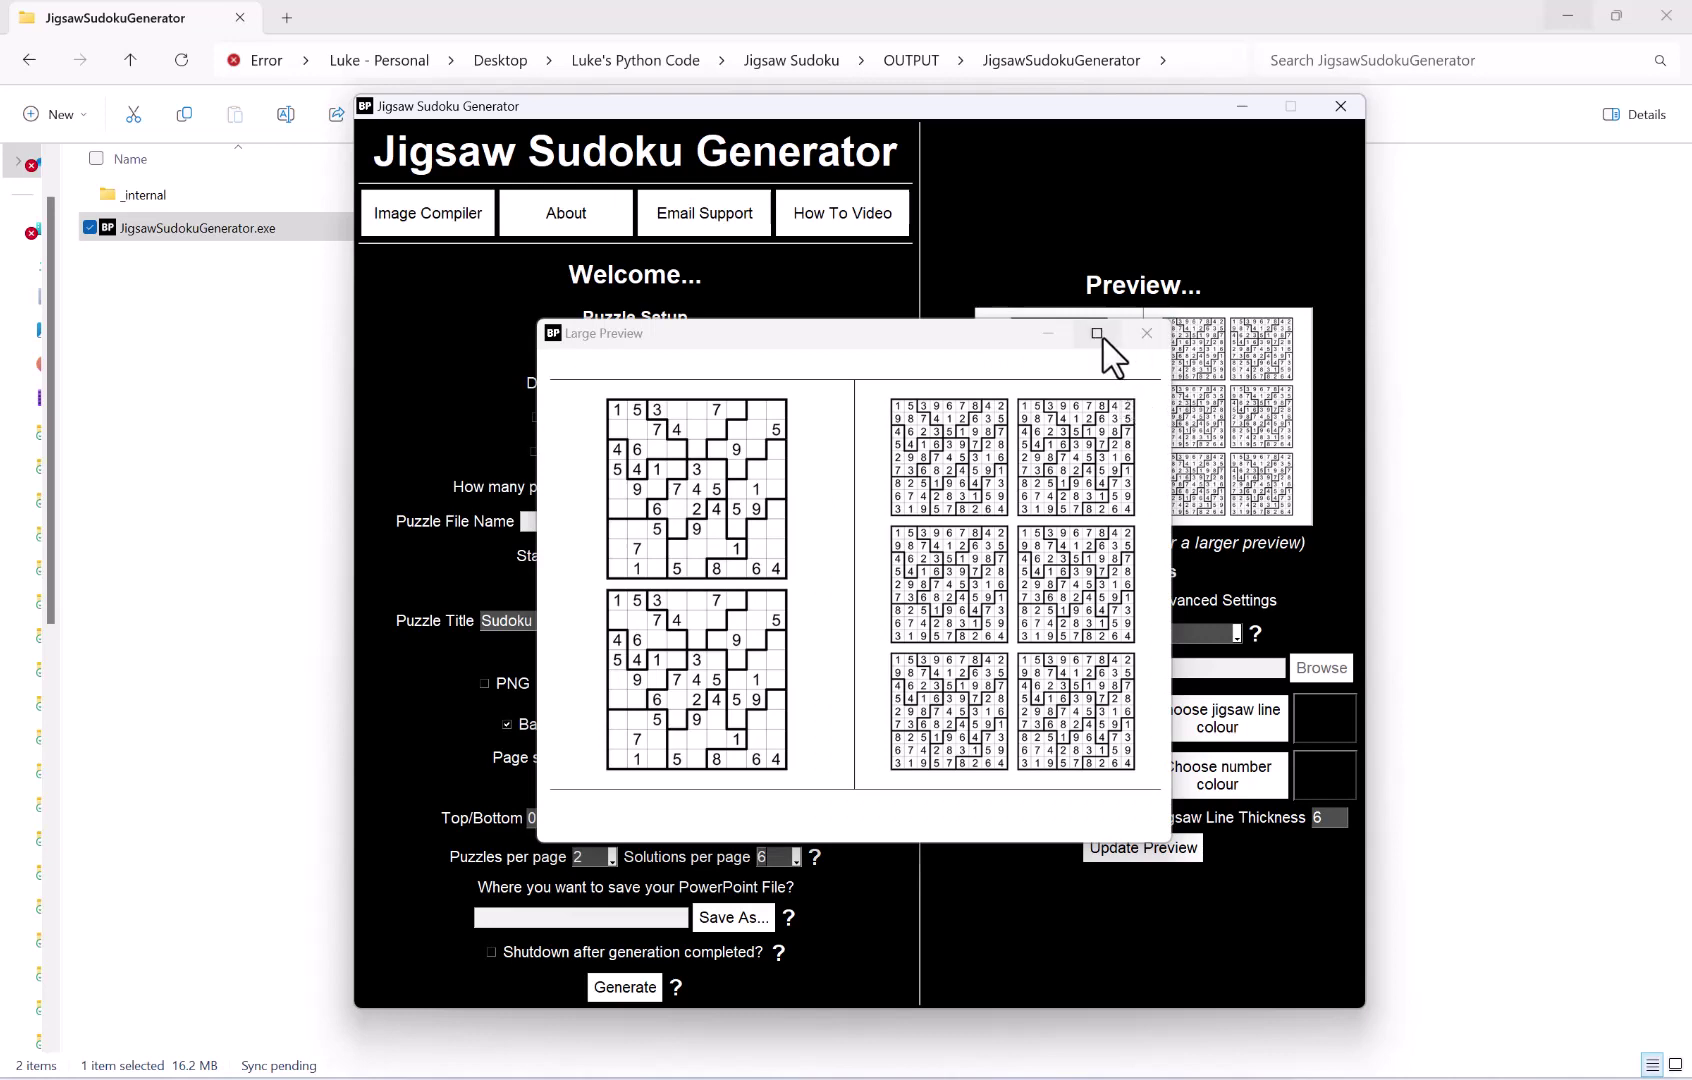
left_click(1104, 340)
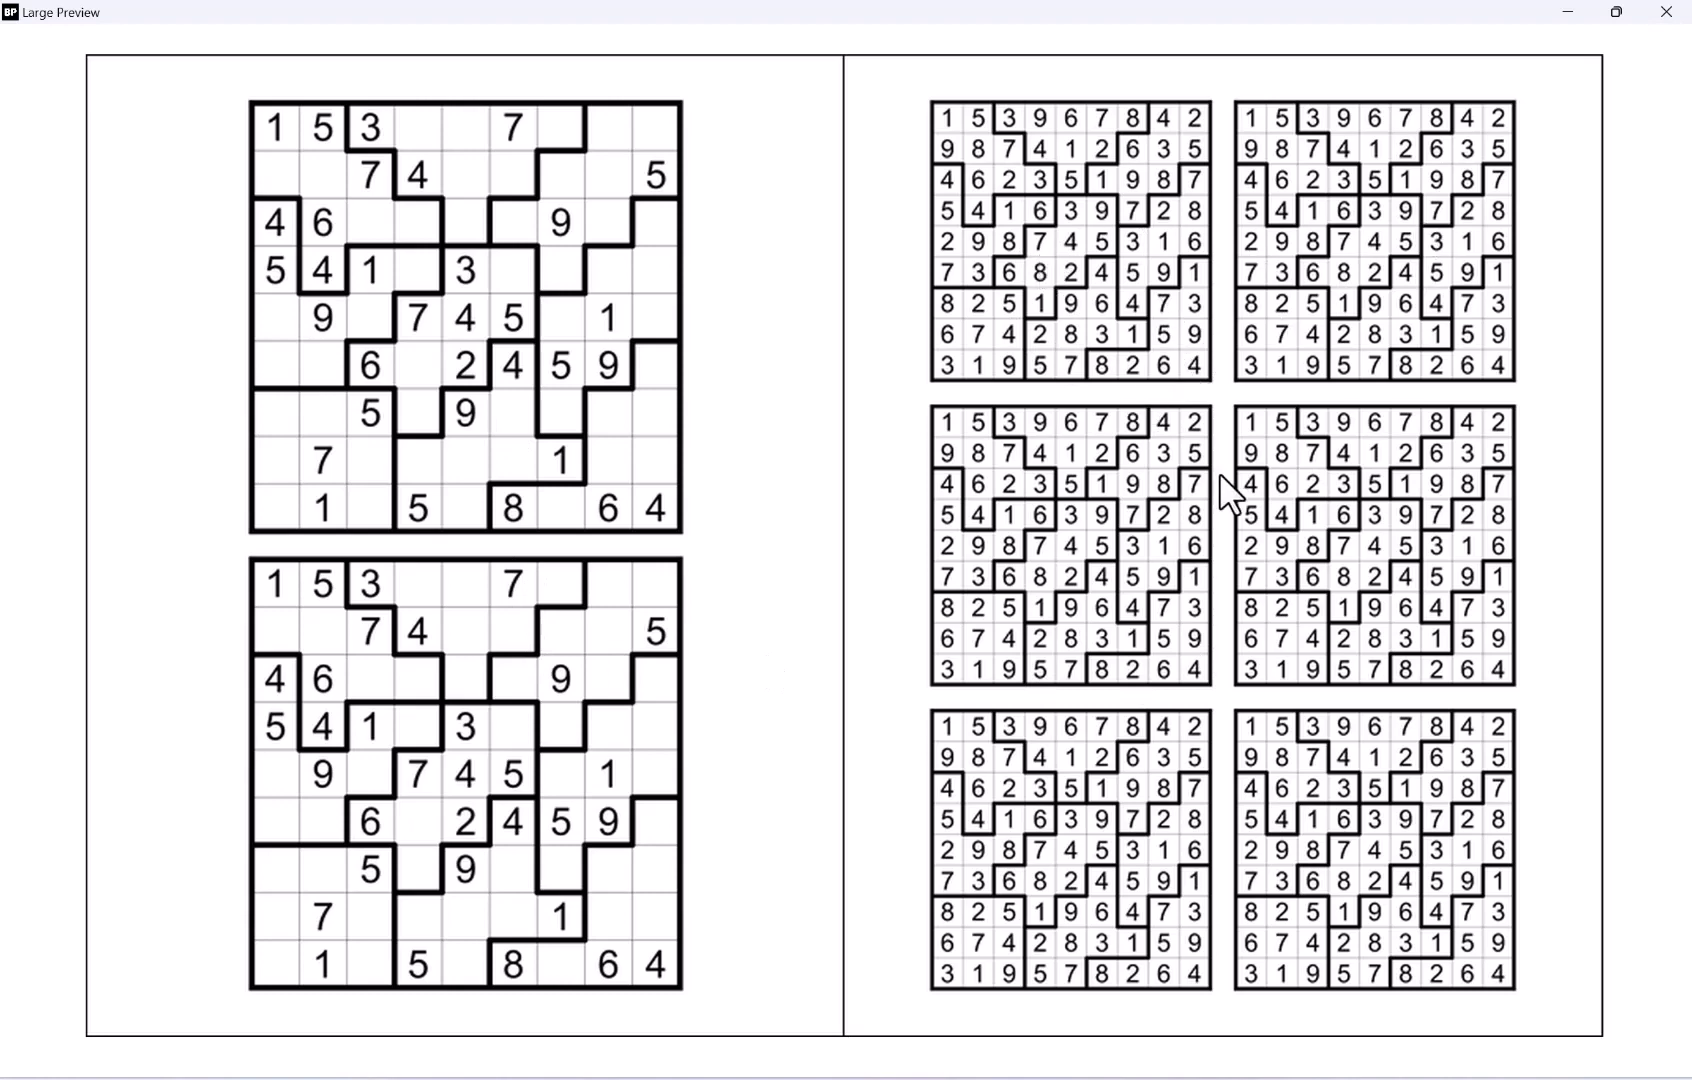
left_click(1660, 14)
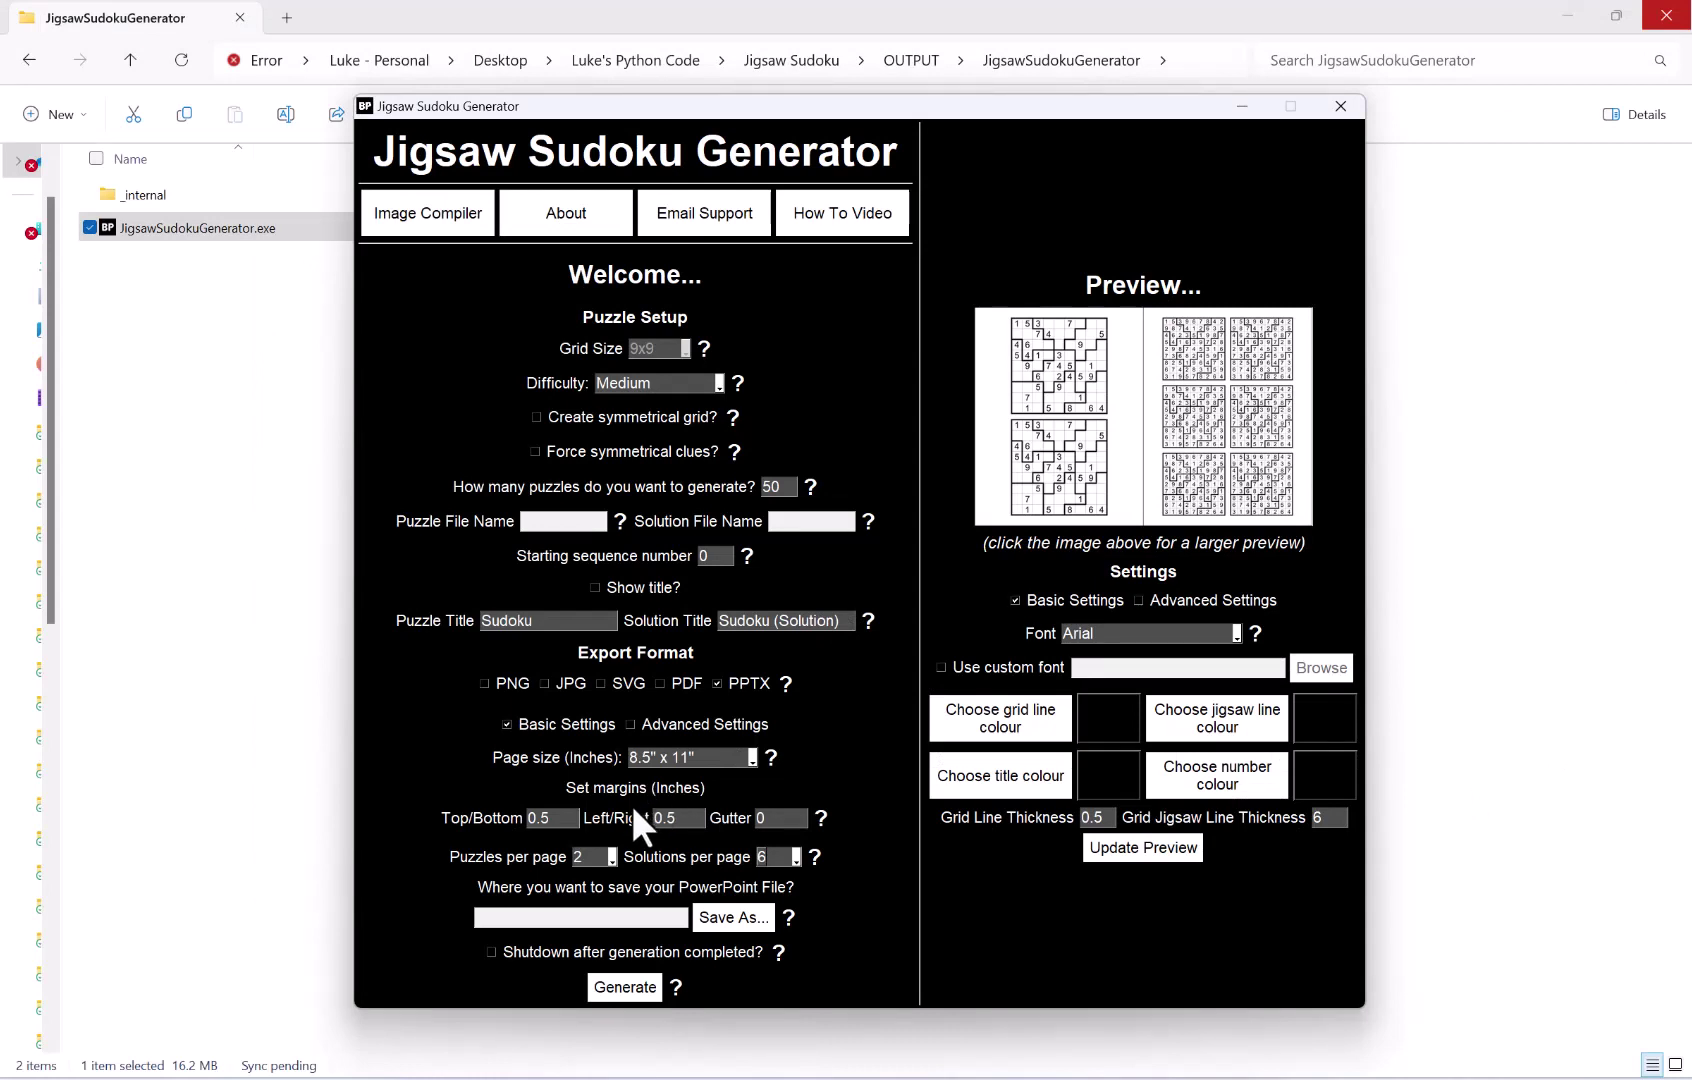
Change the Top/Bottom margin from 0.5 to 0.75 inches.
left_click(530, 818)
key("BackSpace")
type("75")
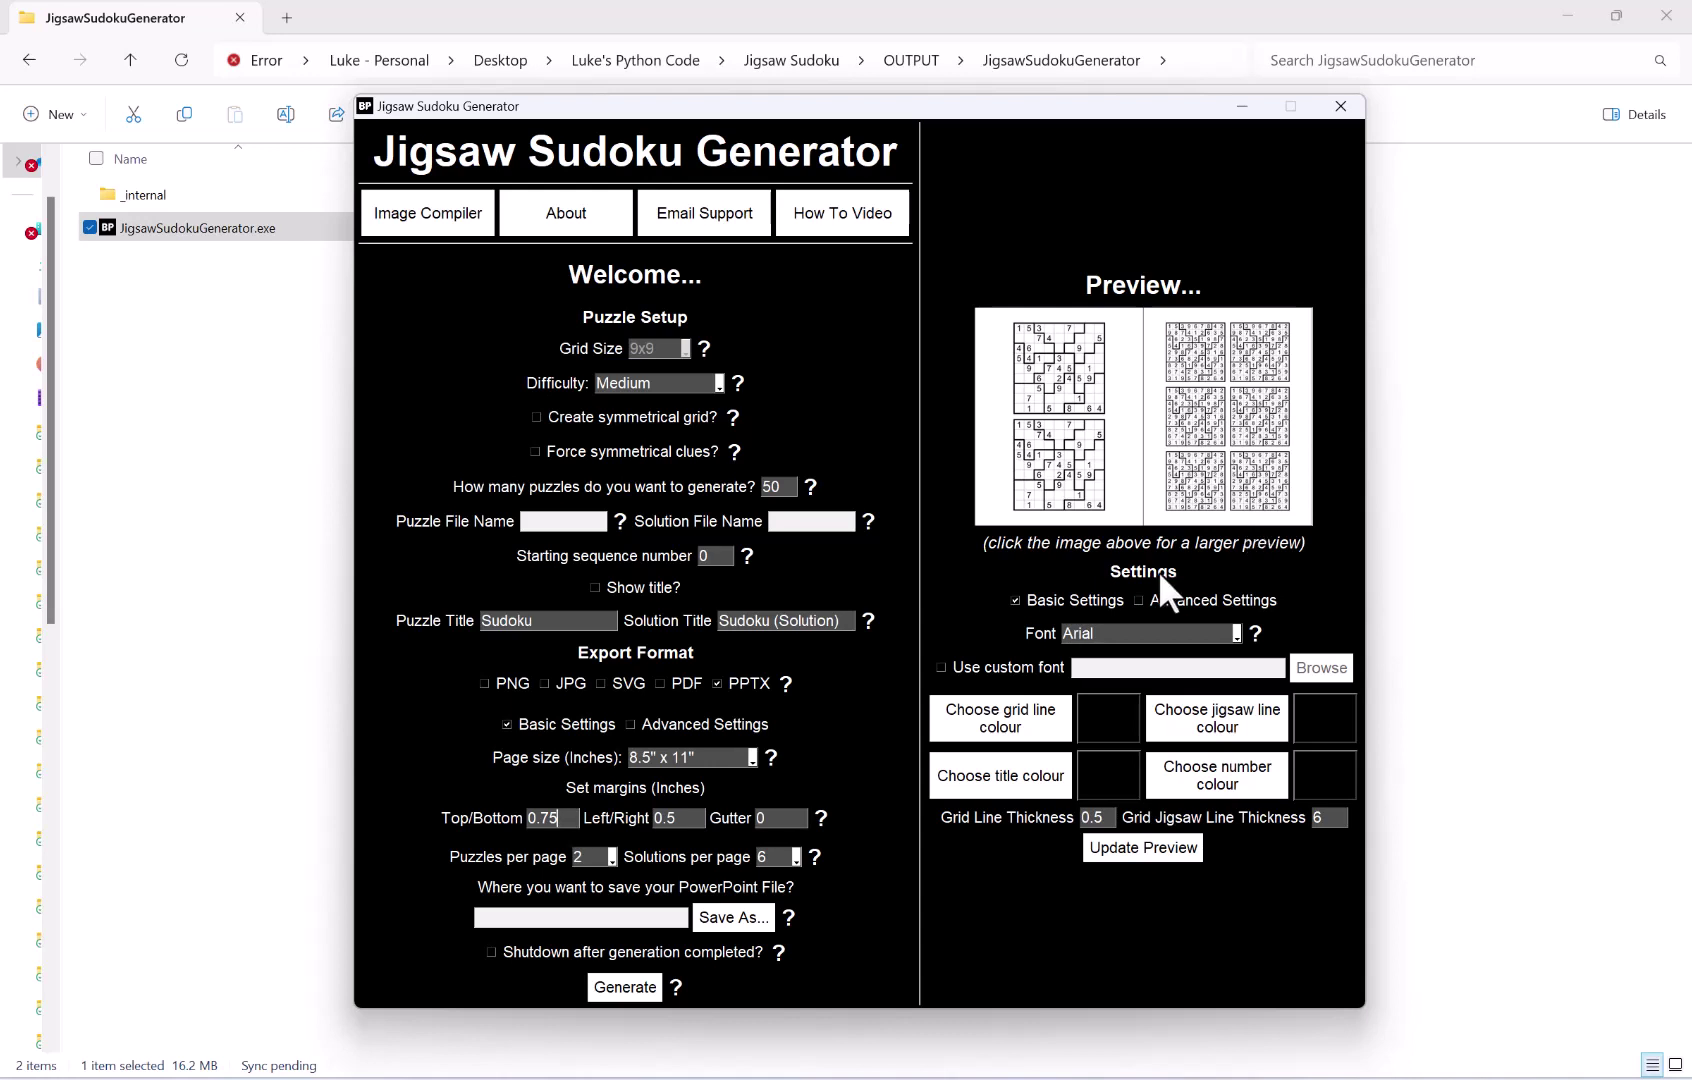
Enable Show title?, select the 'Sudoku' puzzle title, and update the preview.
left_click(646, 586)
double_click(558, 614)
left_click(1158, 844)
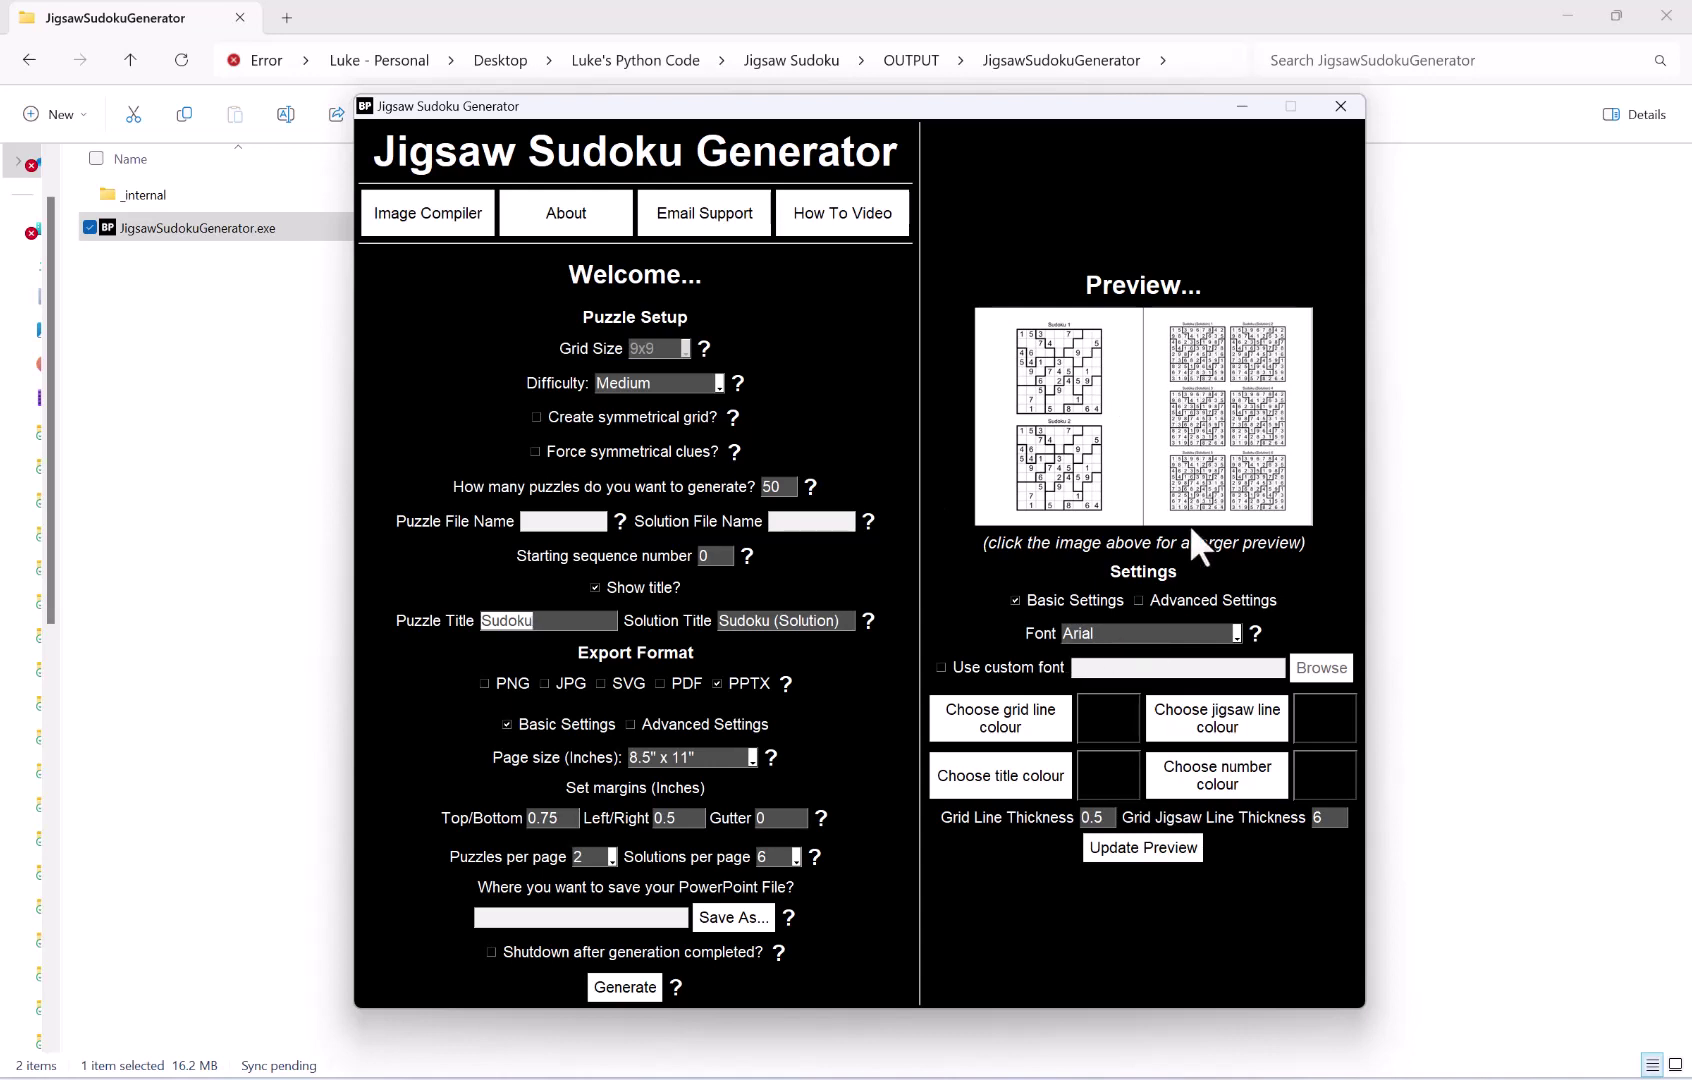
left_click(1071, 389)
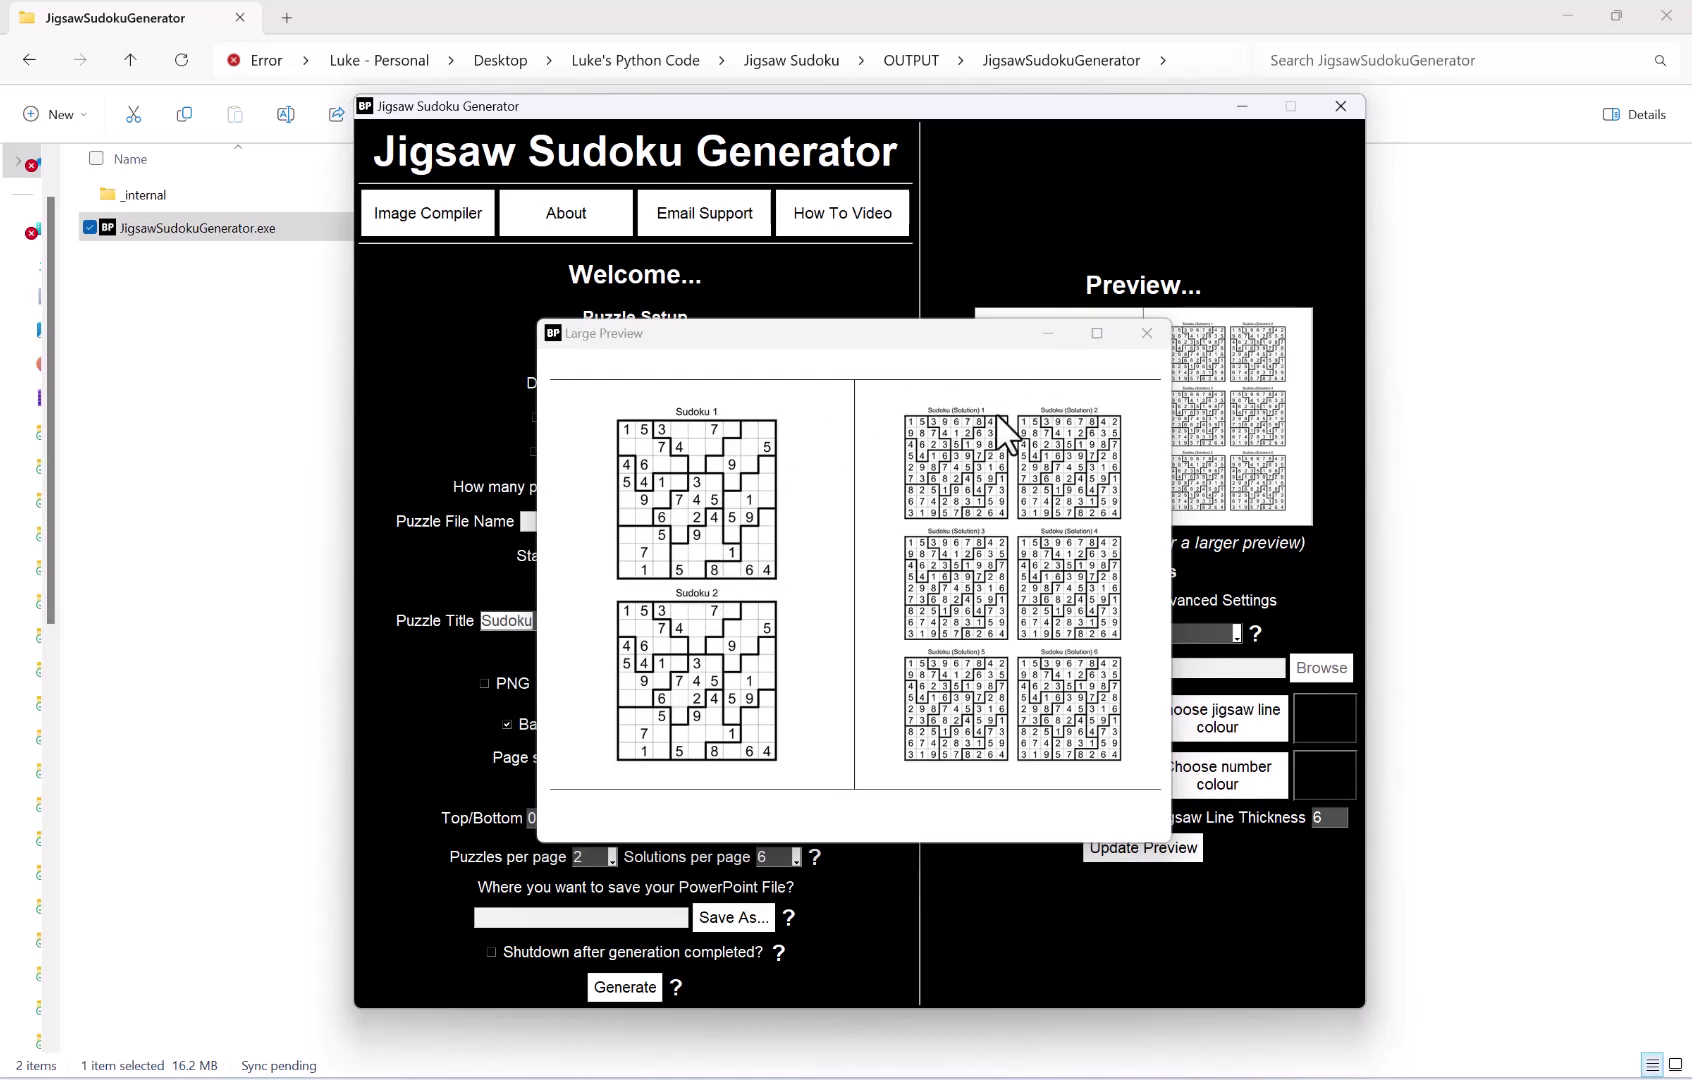
left_click(1146, 333)
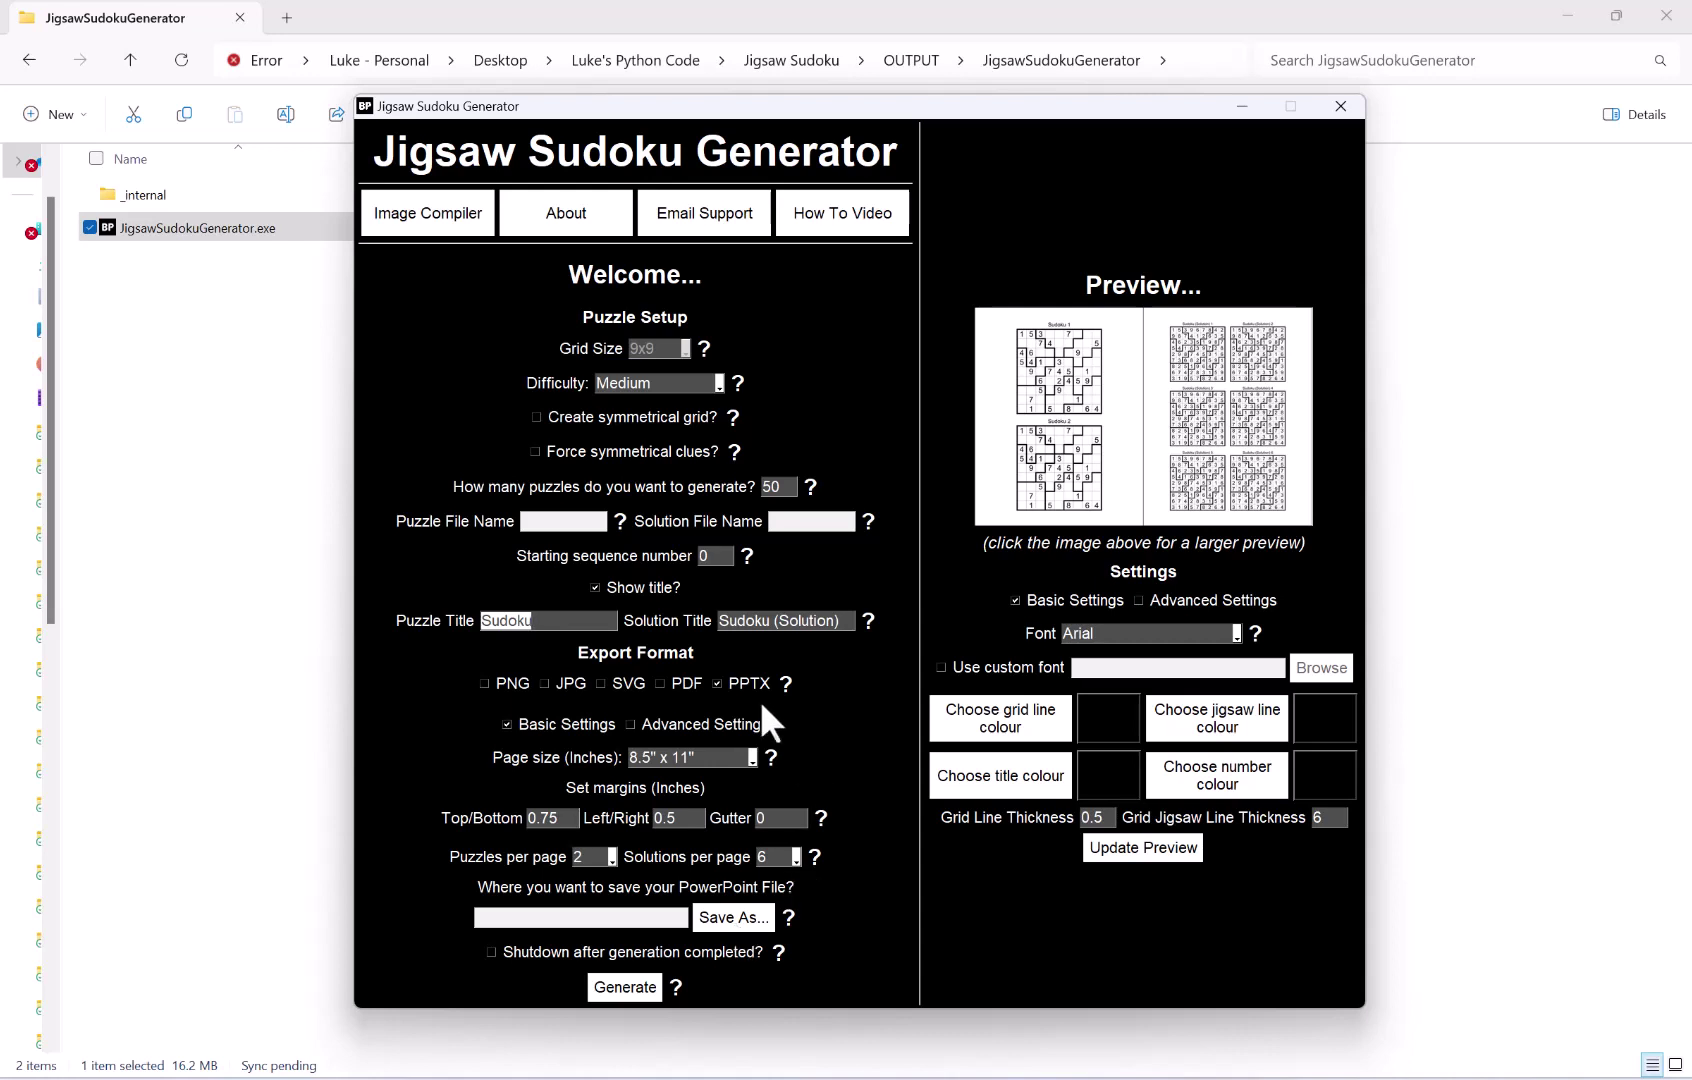
Enable Advanced Settings, set page width to 8 and height to 12 inches, and update the preview.
left_click(681, 722)
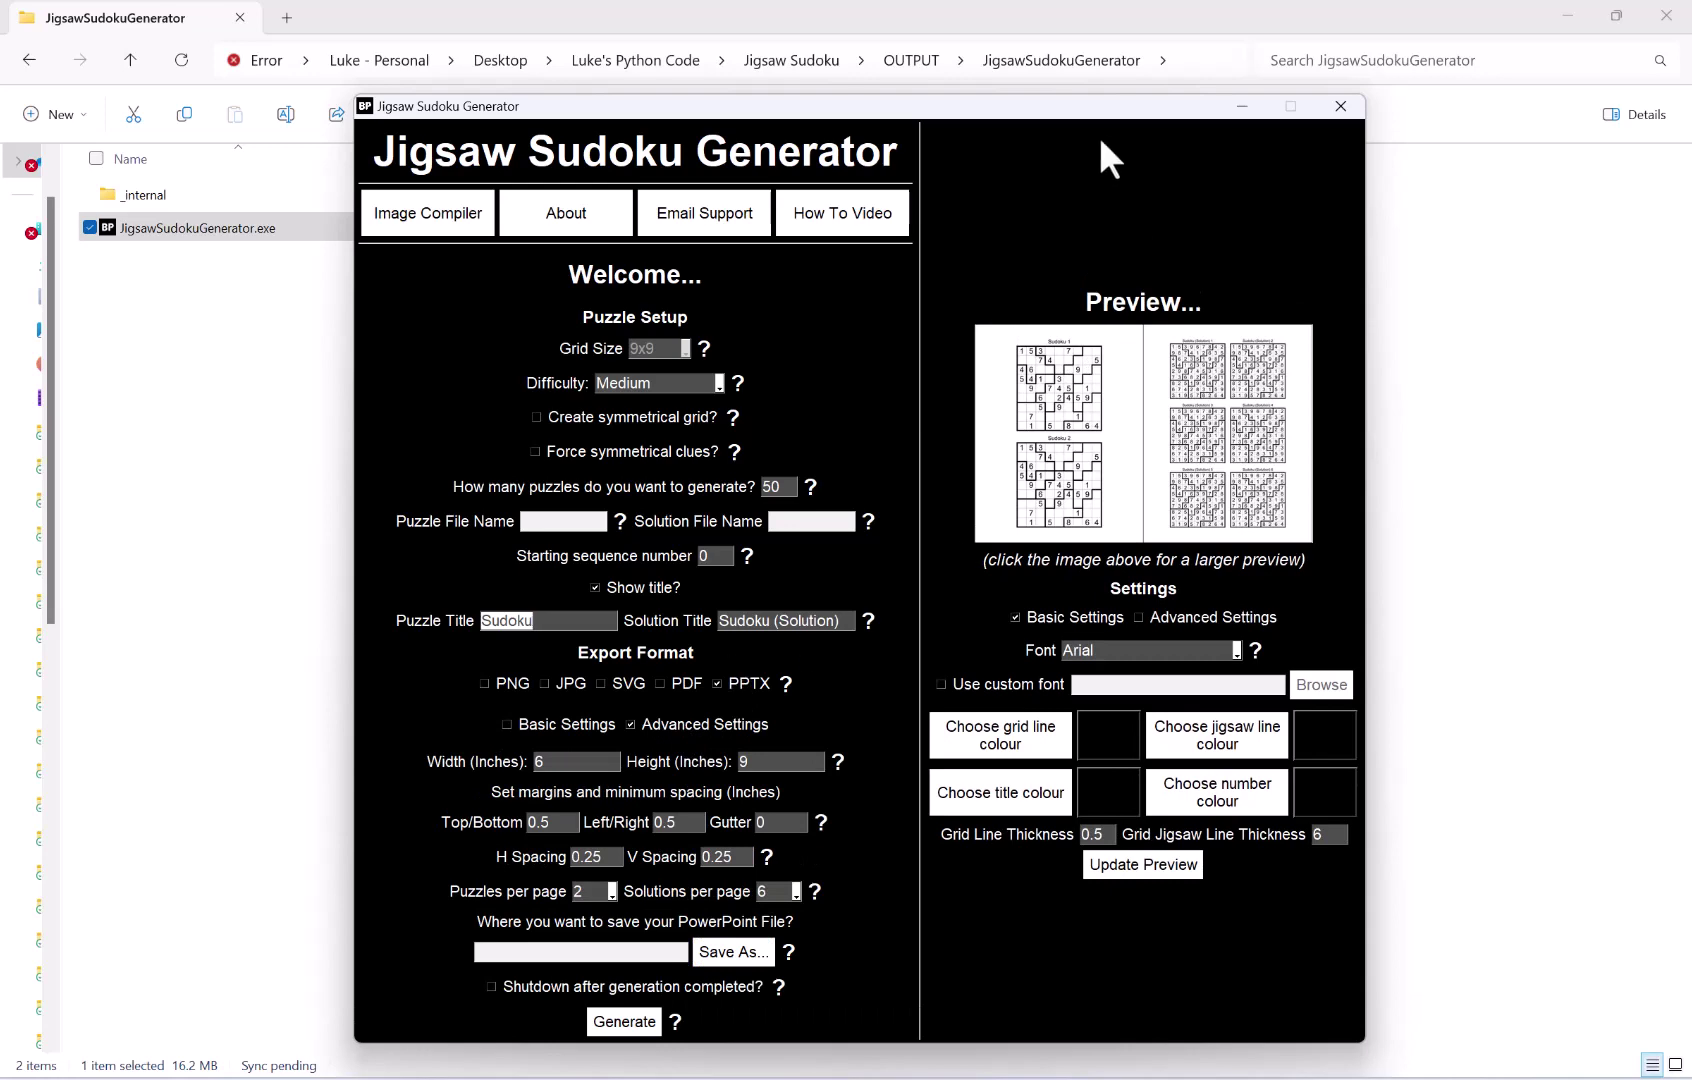
left_click_drag(1005, 108, 1033, 91)
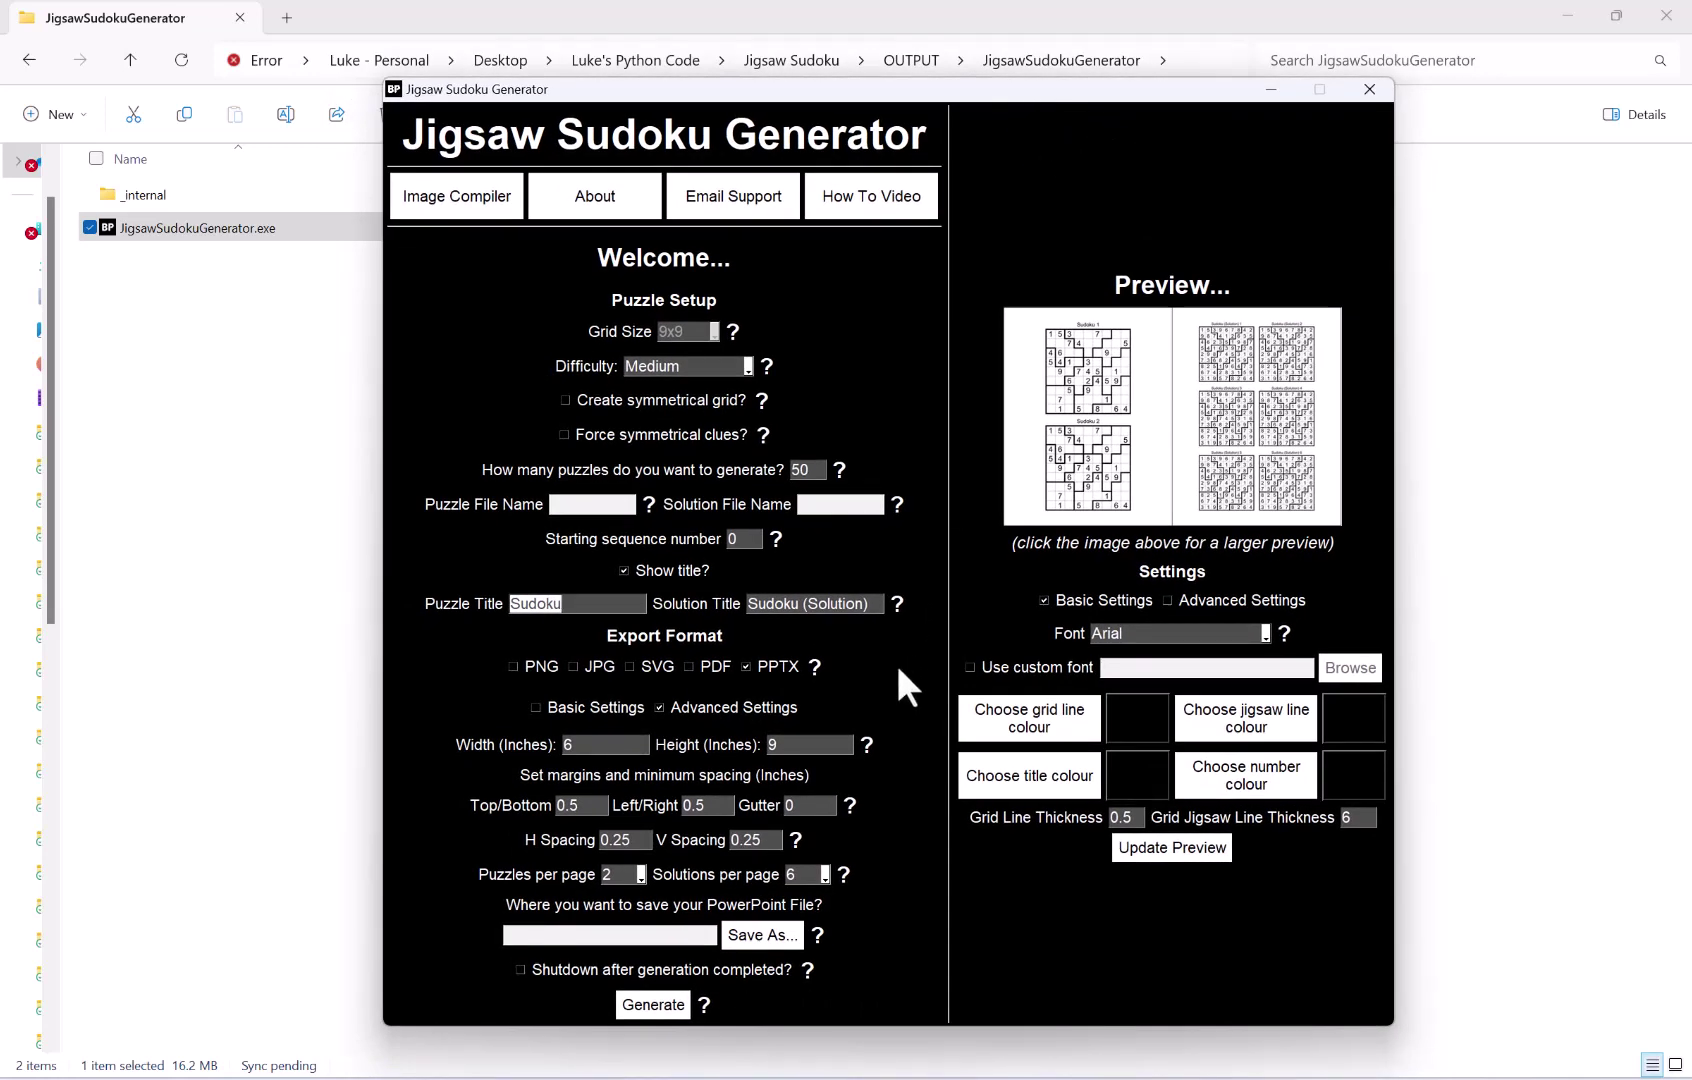
left_click(633, 745)
key("BackSpace")
type("8")
double_click(780, 745)
type("12")
left_click(1188, 847)
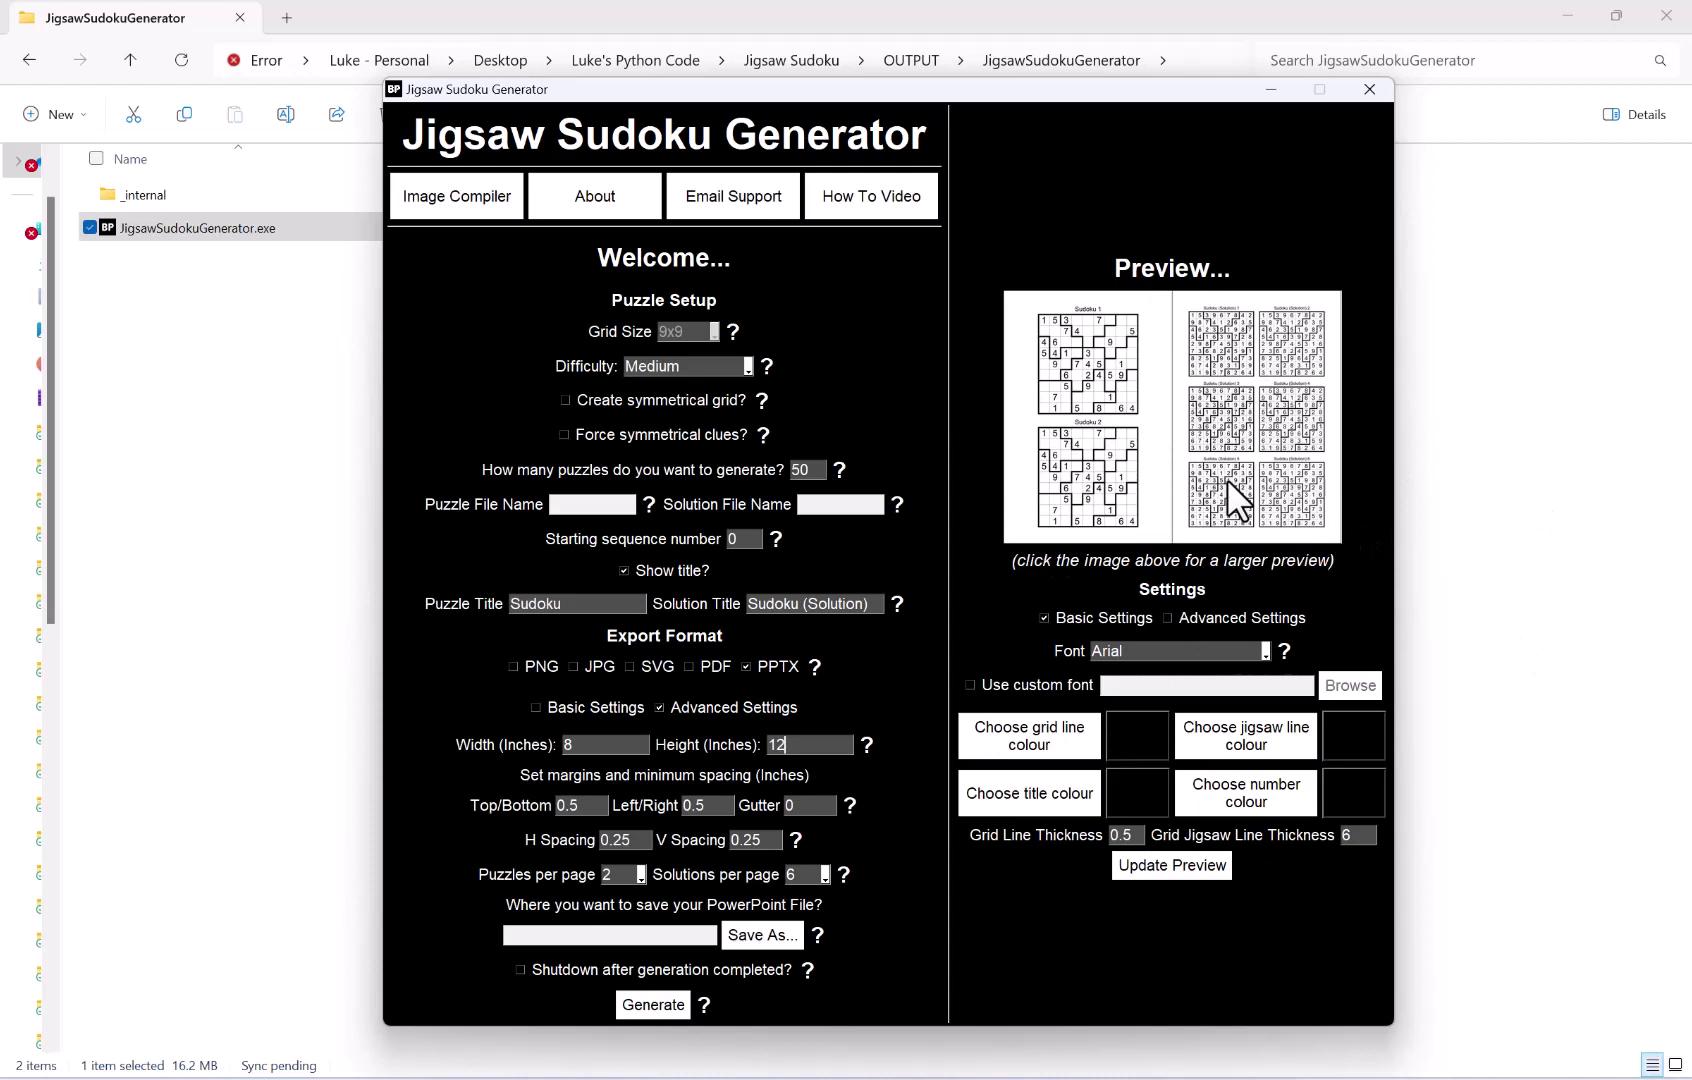
Change H Spacing and V Spacing from 0.25 to 0.5 and update the preview.
left_click(623, 840)
key("BackSpace")
key("BackSpace")
type("5")
left_click(770, 840)
key("BackSpace")
key("BackSpace")
type("5")
left_click(1184, 872)
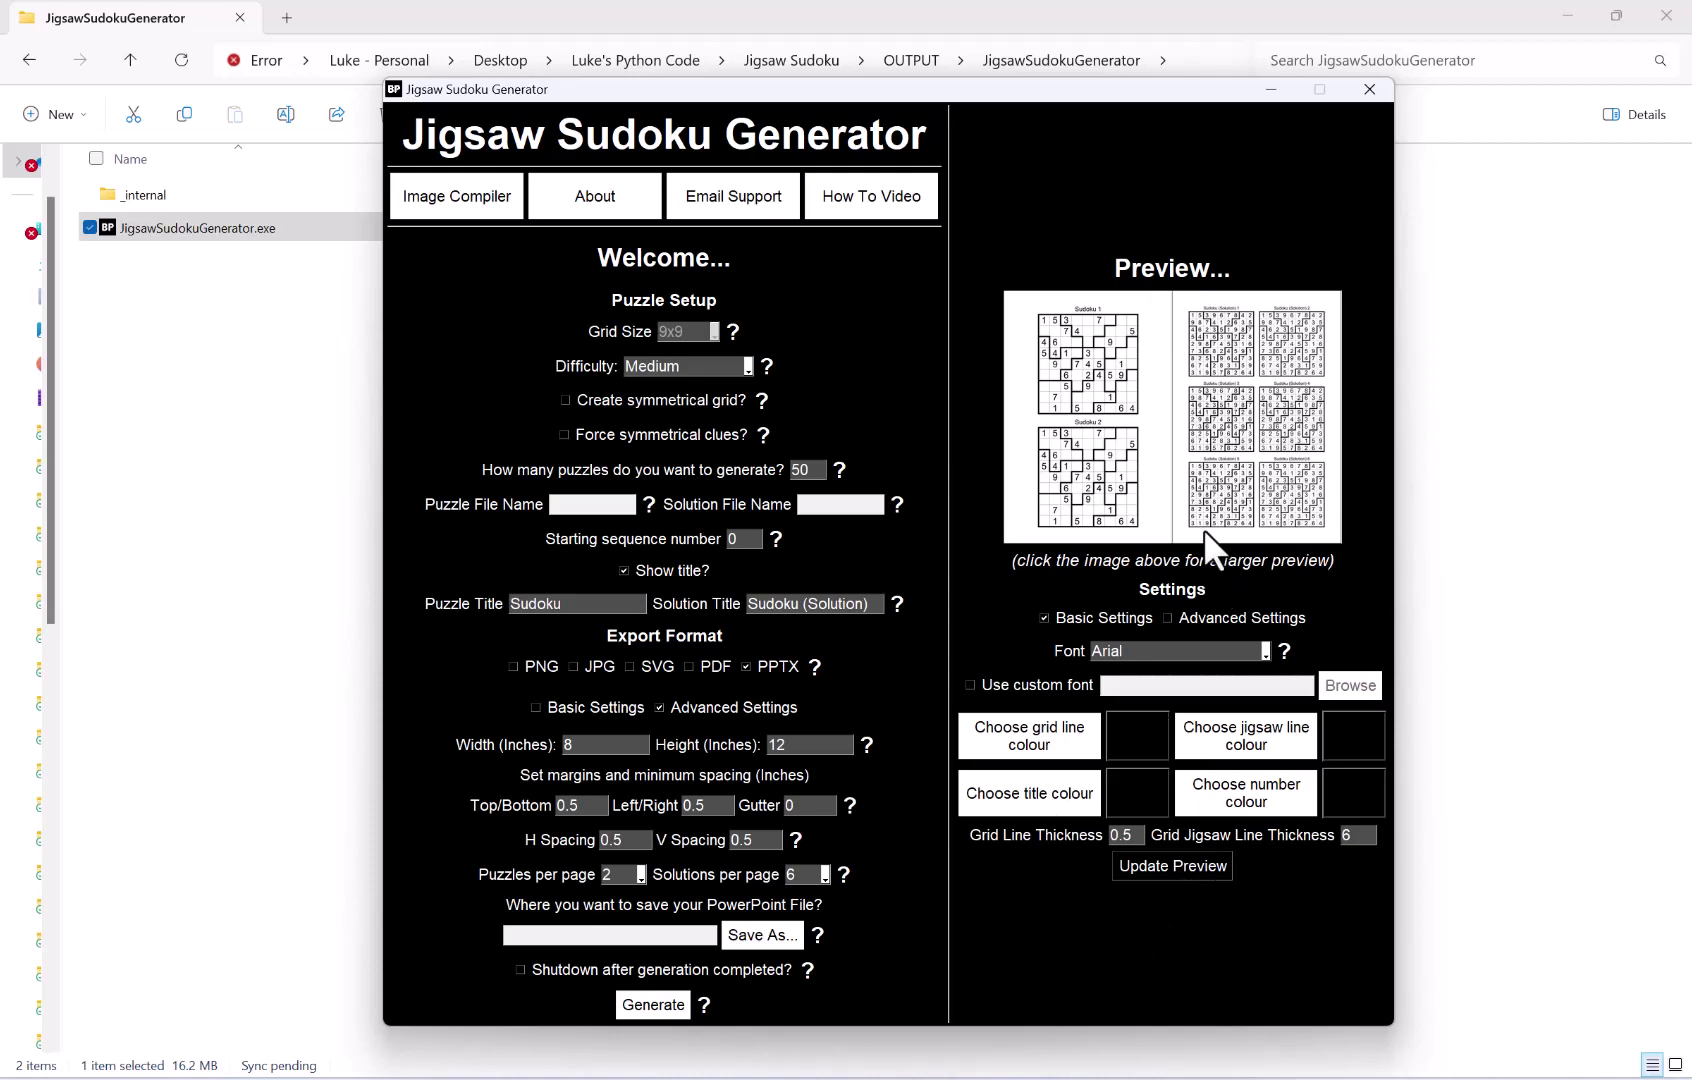